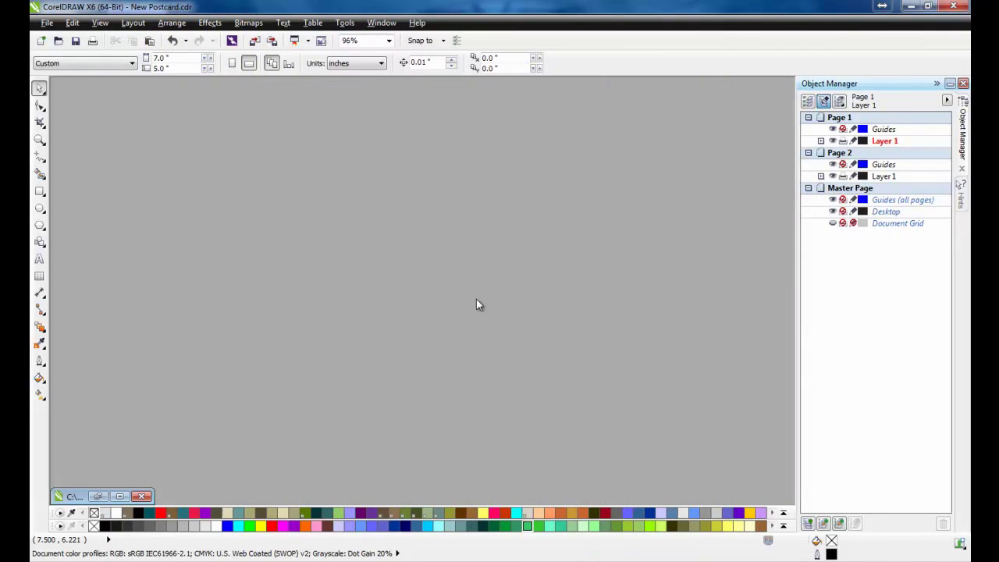
Step: Create a new 7.0 × 5.0 inch, single-page RGB document at 300 dpi and maximize its window
click(47, 22)
click(70, 35)
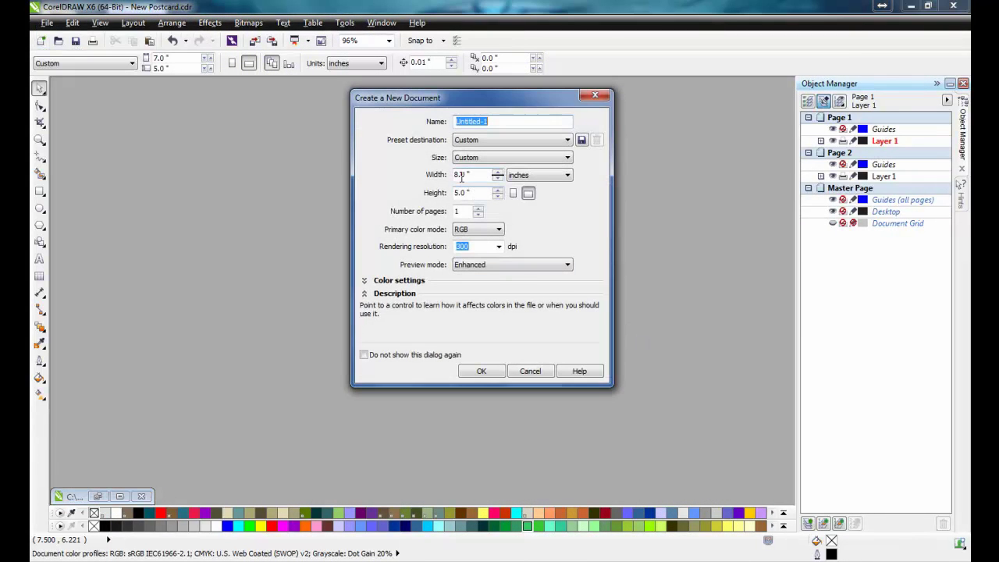
drag(460, 175, 443, 178)
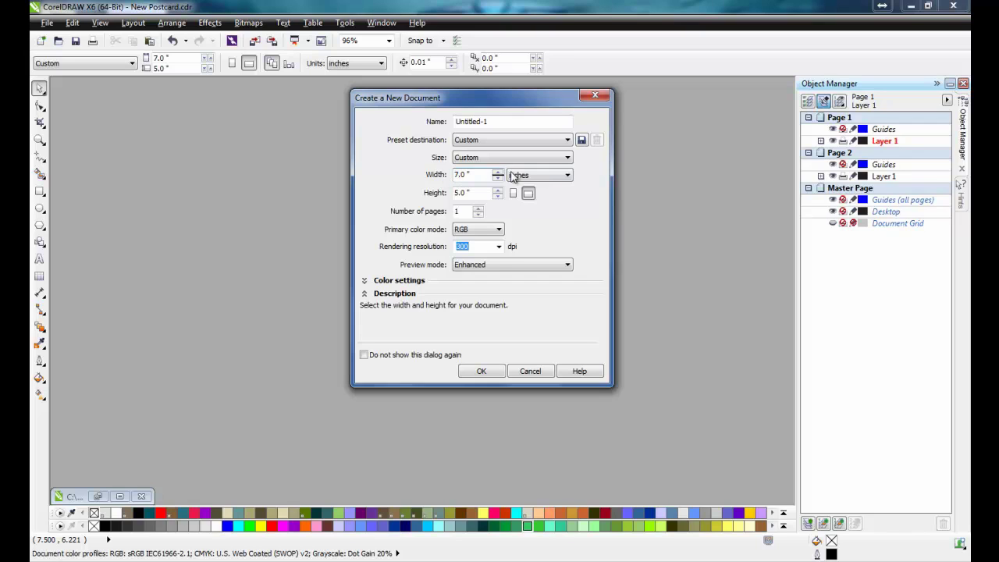
click(473, 229)
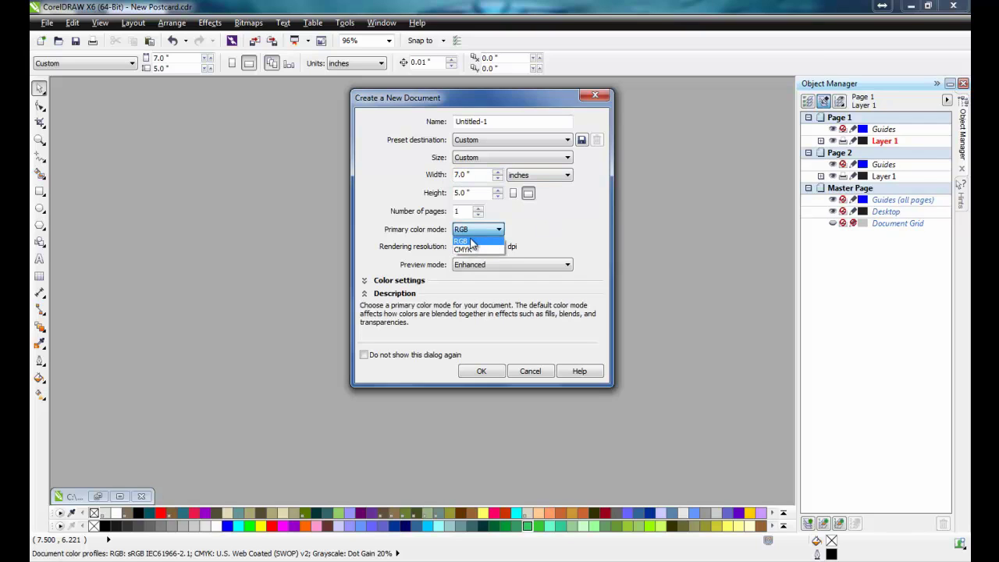
key(Tab)
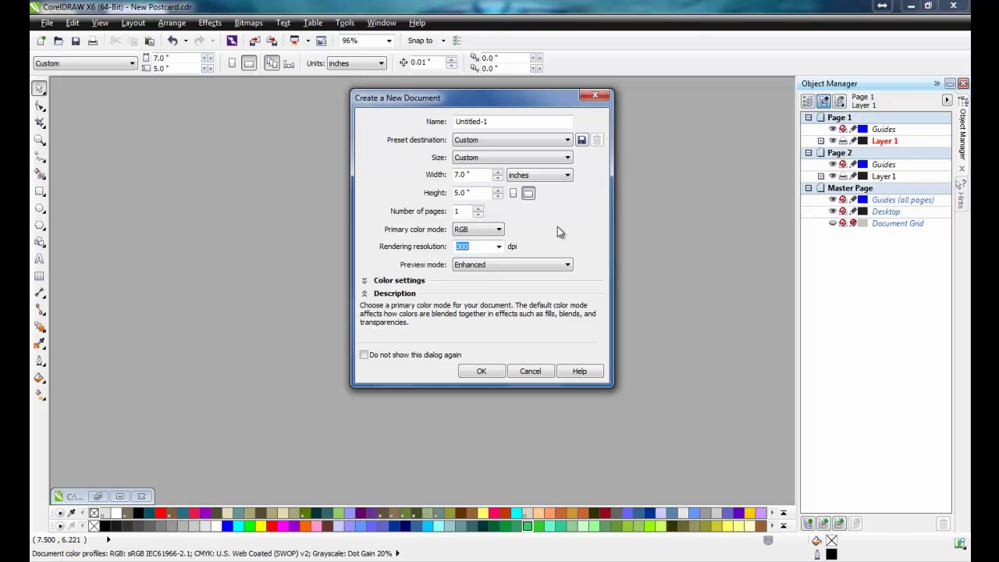
click(483, 371)
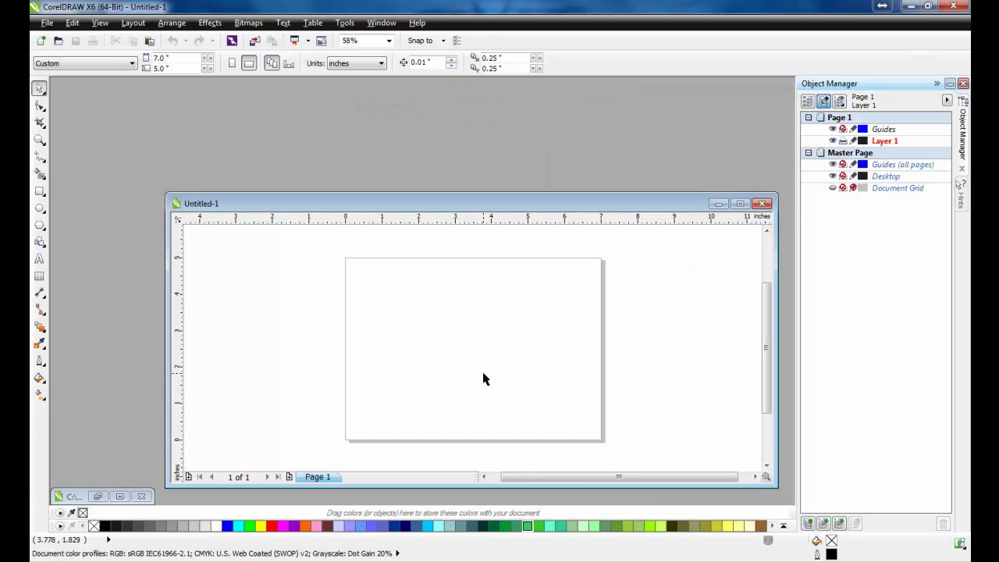
click(743, 206)
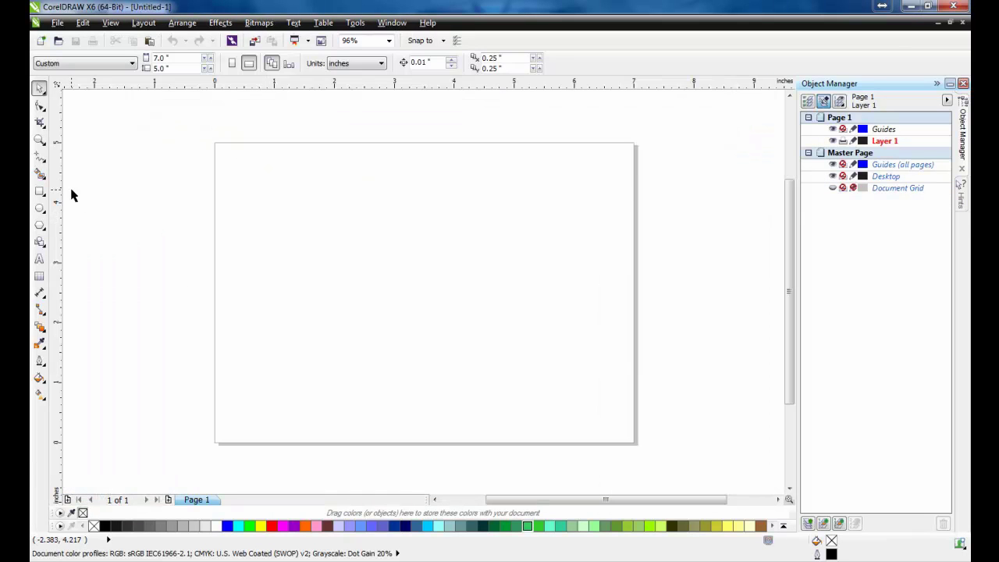
Step: Add a page-sized 7 × 5 inch rectangle and fill it light pink (#FFD6FF)
double_click(40, 192)
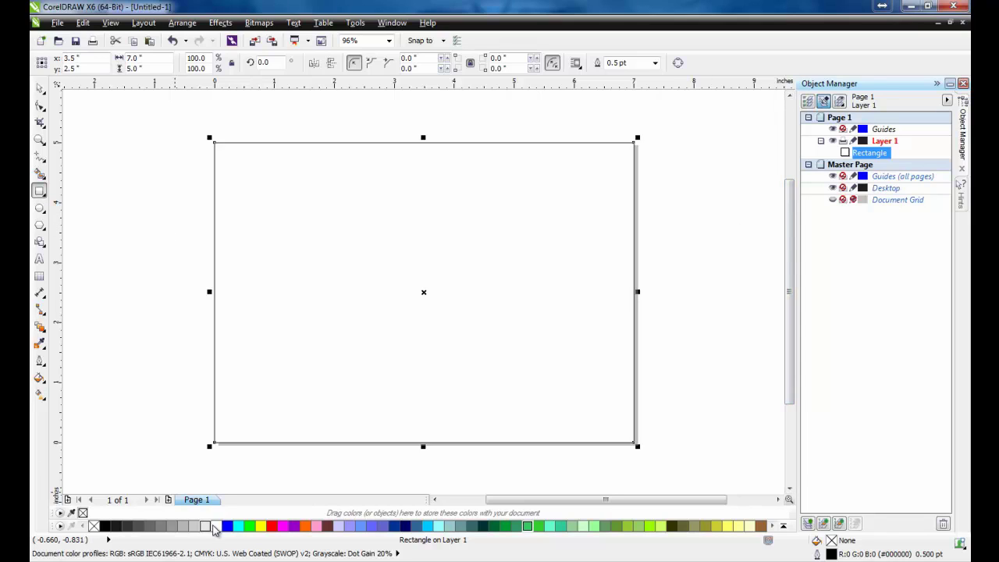
click(217, 526)
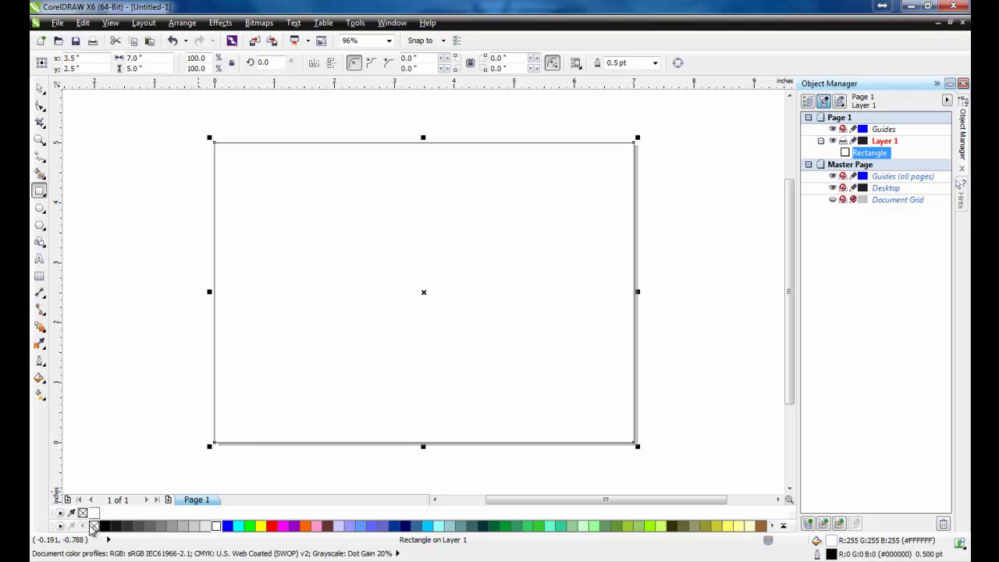
click(773, 528)
drag(774, 527, 773, 527)
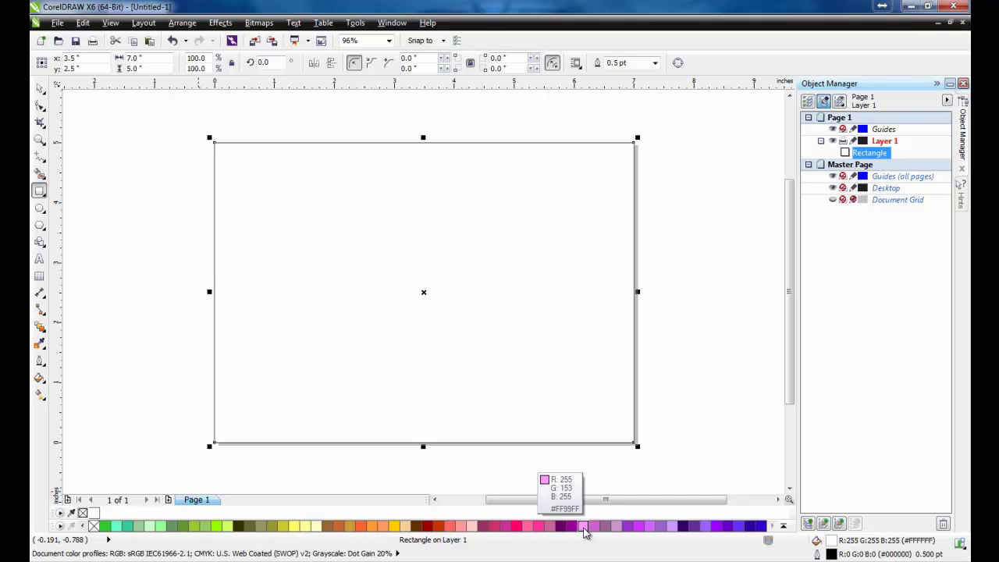
click(585, 531)
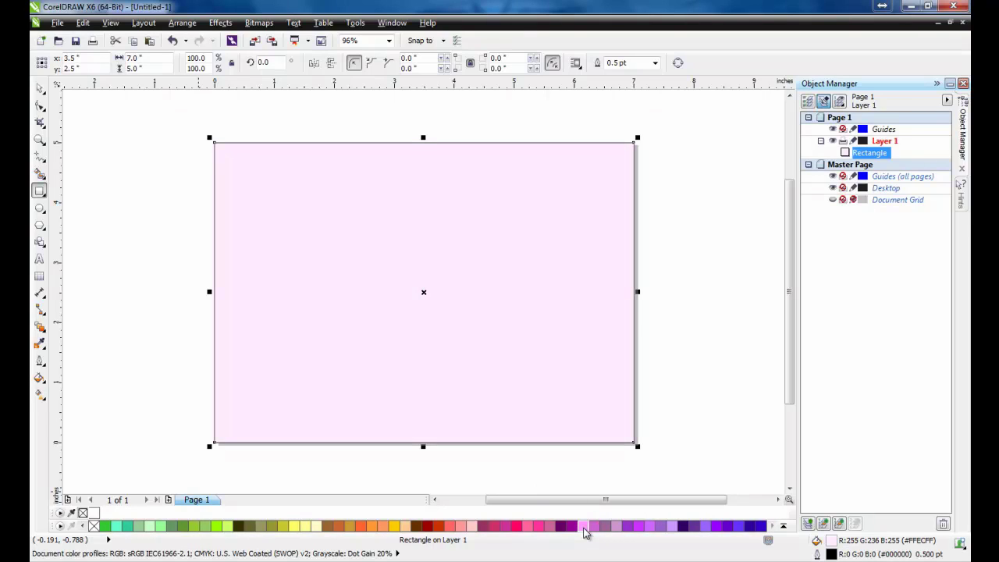
ctrl+click(585, 531)
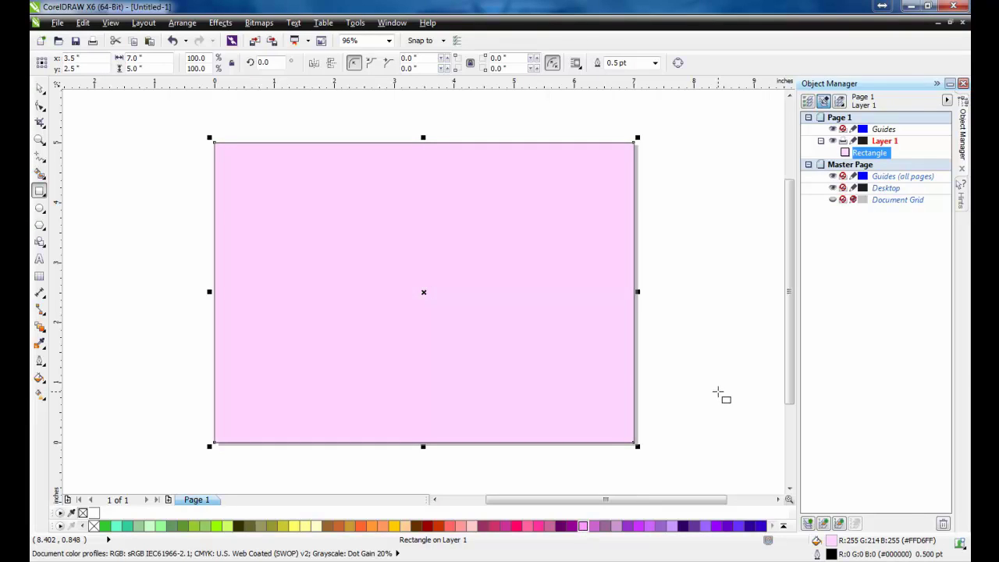
click(41, 90)
Step: Open the drawing The Tousled Curl_Logo.cdr
click(116, 179)
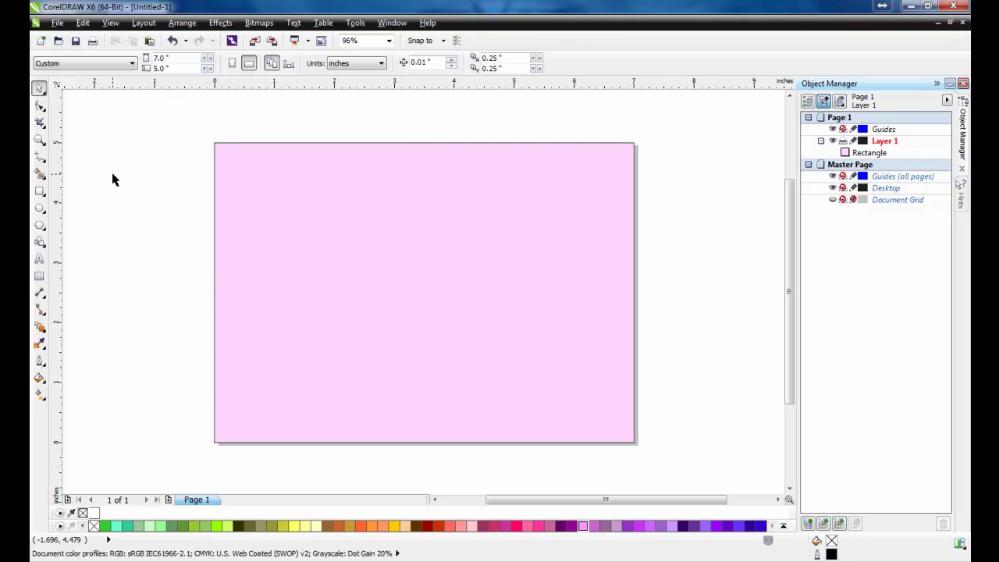
click(57, 23)
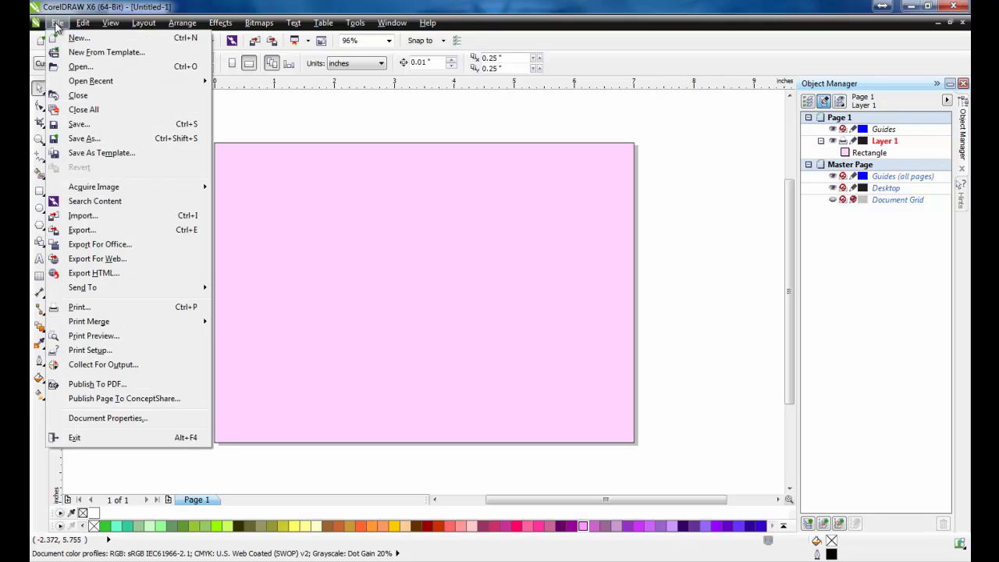
click(88, 67)
click(523, 160)
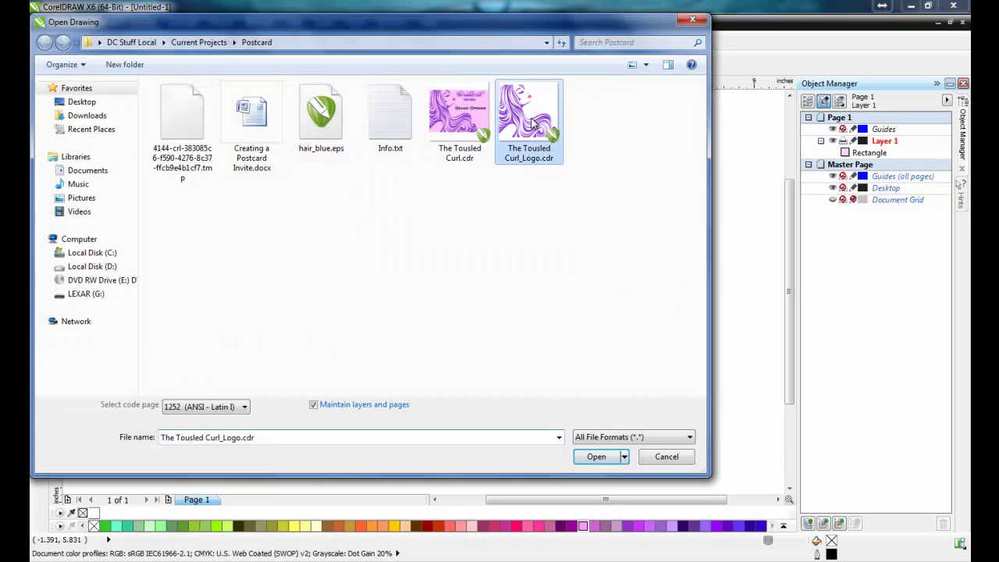
click(601, 457)
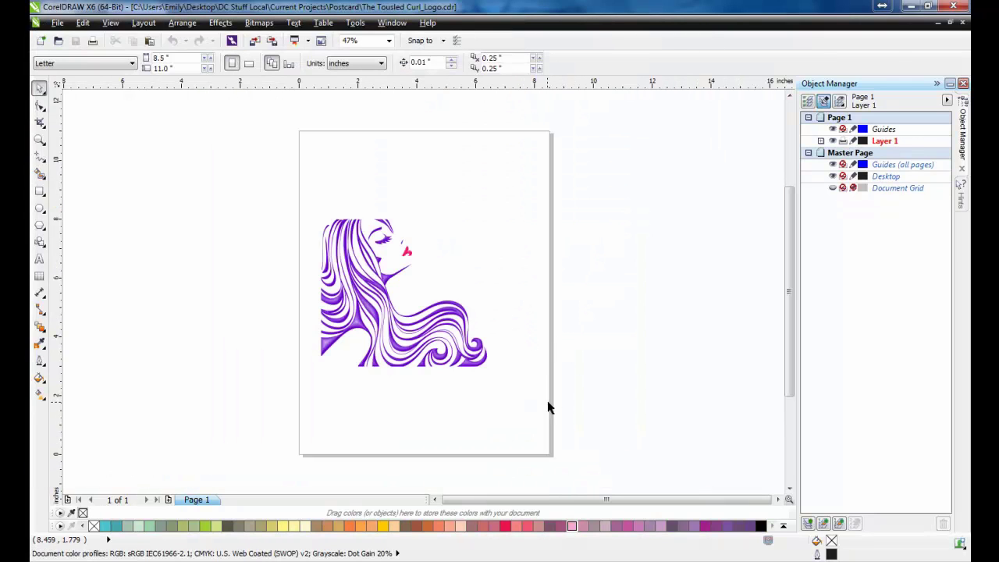
Step: Copy the violet hair-salon artwork onto the pink Untitled-1 postcard, then bring up Info.txt
drag(538, 397, 290, 184)
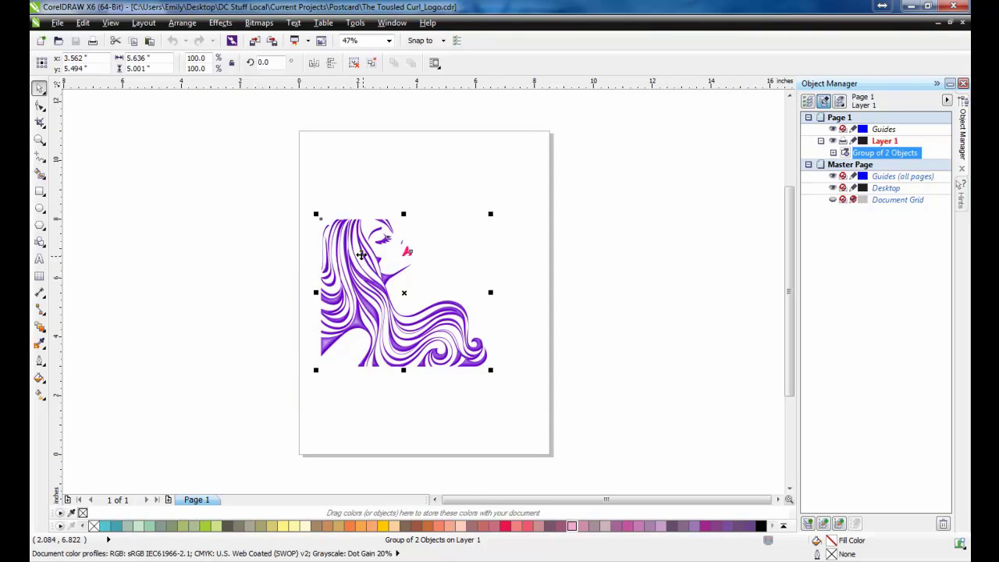
right_click(361, 255)
click(437, 147)
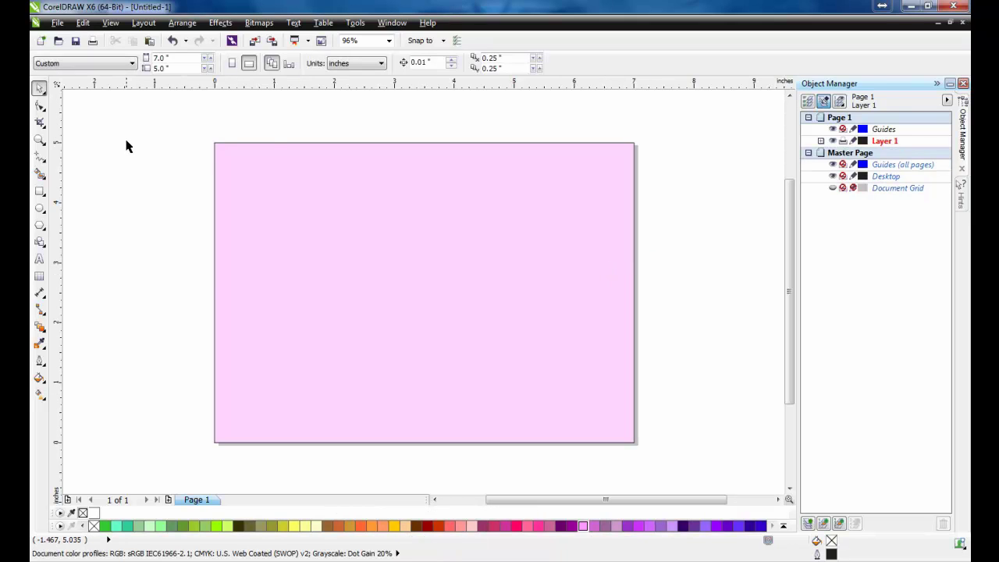
right_click(127, 146)
click(173, 225)
click(140, 197)
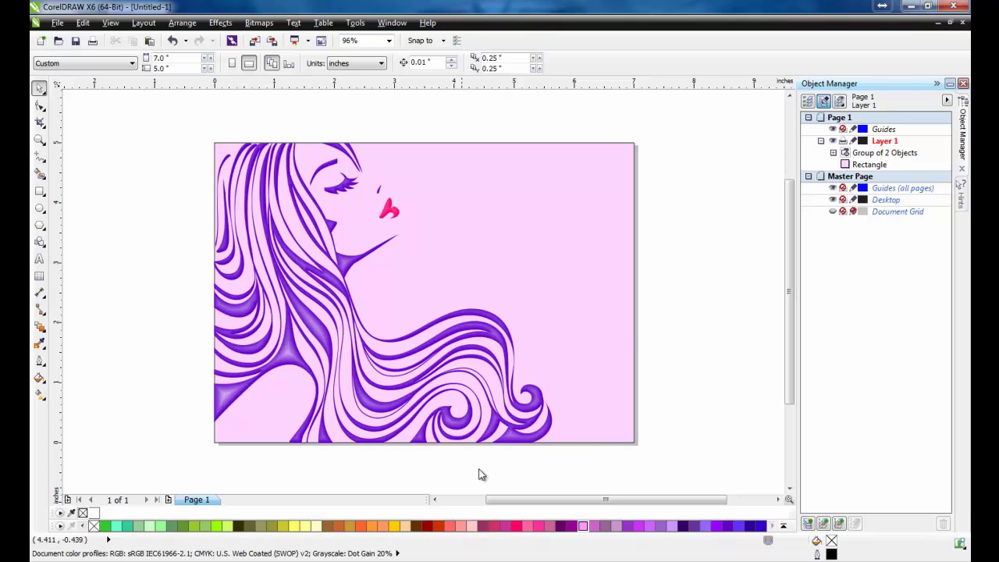
key(alt+Tab)
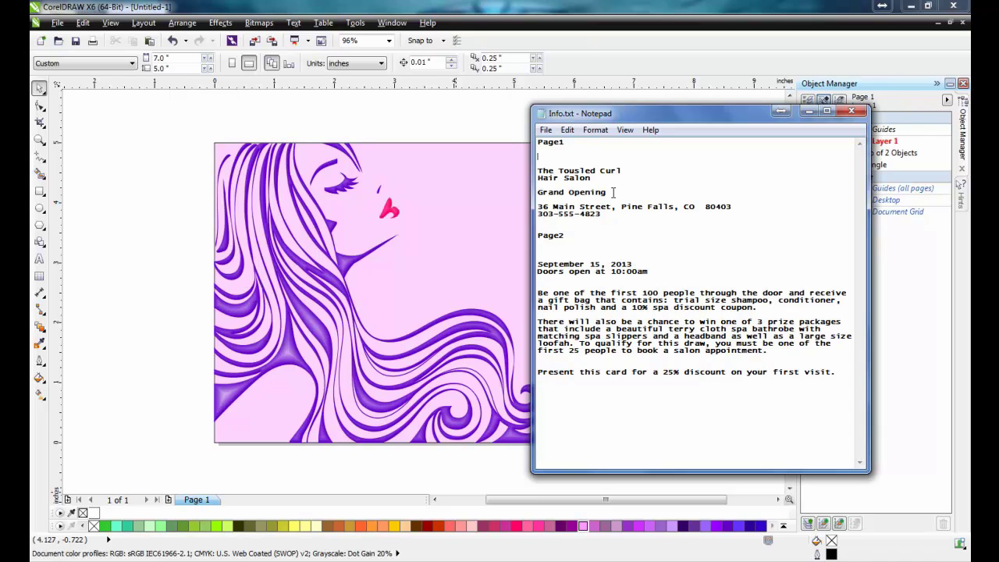
Step: Select the salon name 'The Tousled Curl' in the Info.txt notes
drag(632, 169, 545, 170)
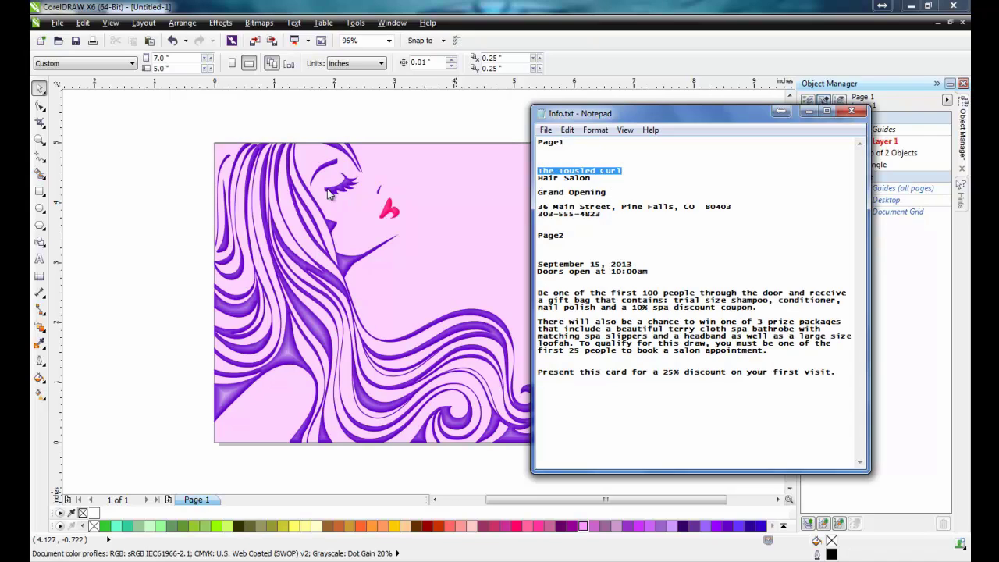
Step: Paste 'The Tousled Curl' near the page top in Gabriola with Stylistic Set 7
click(39, 258)
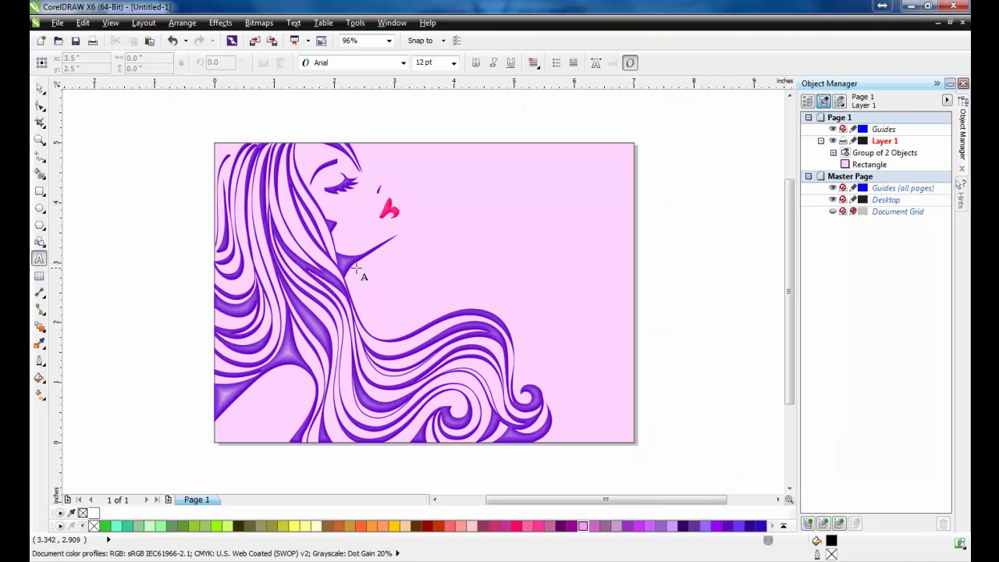
click(443, 180)
key(ctrl+v)
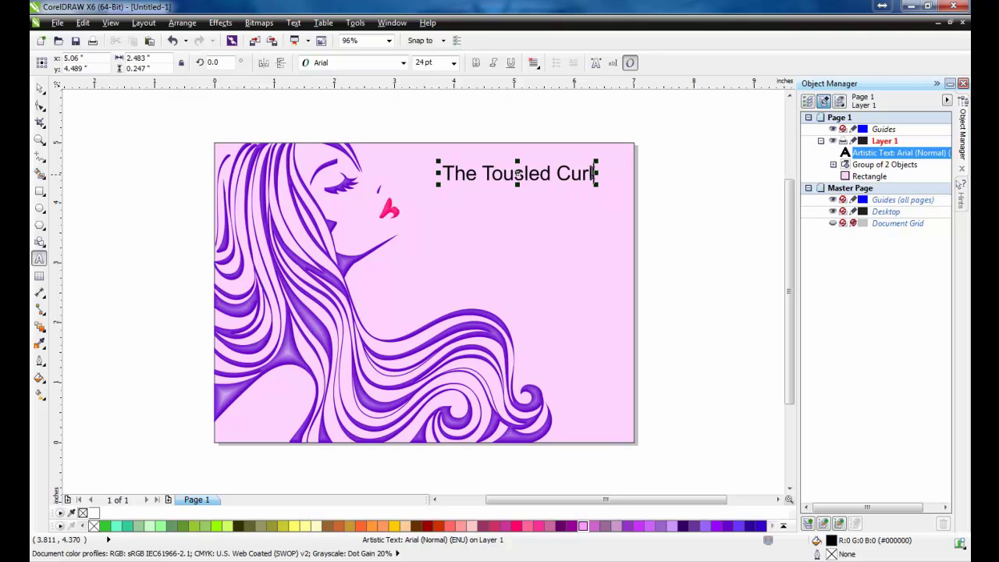
click(447, 176)
click(404, 63)
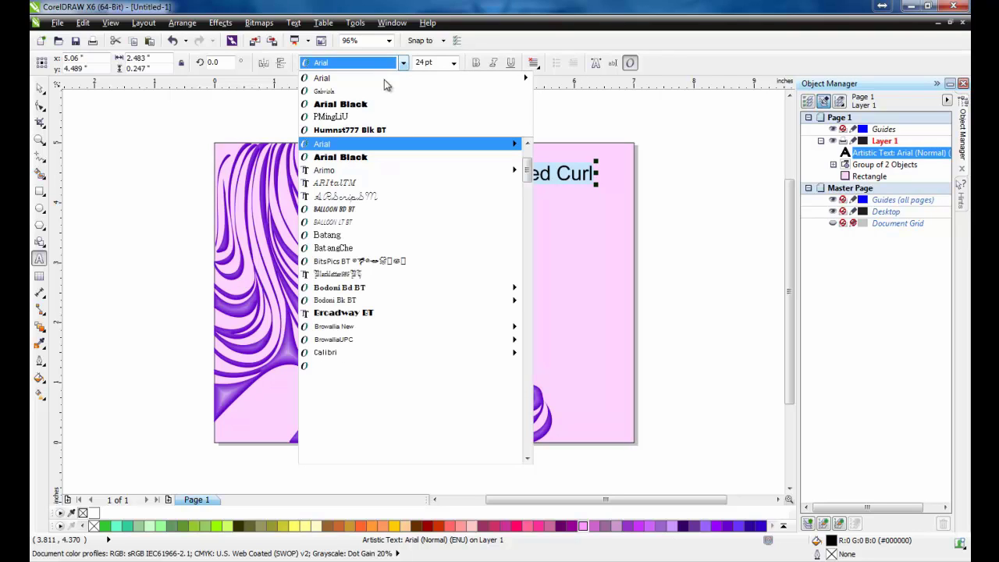
click(341, 92)
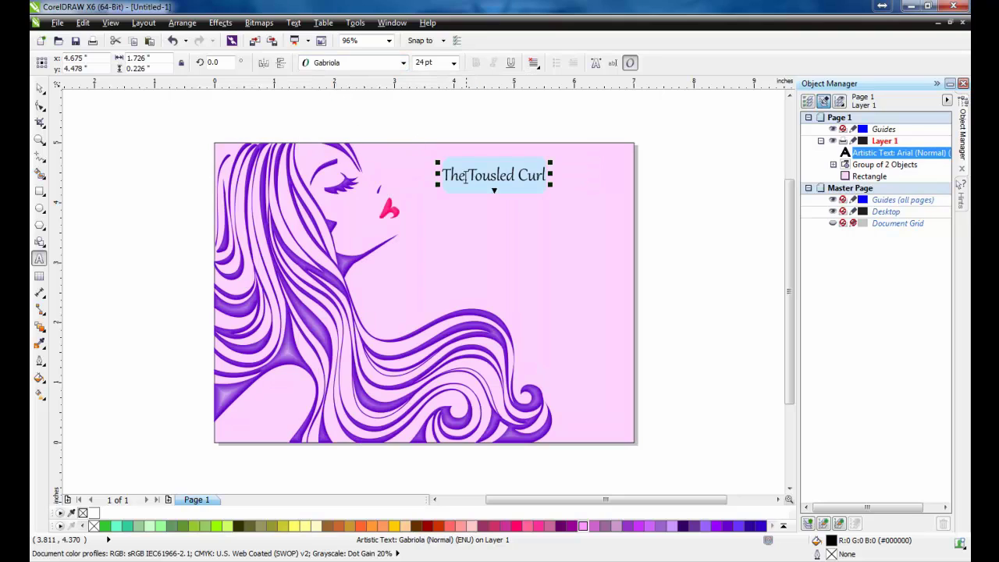
click(494, 192)
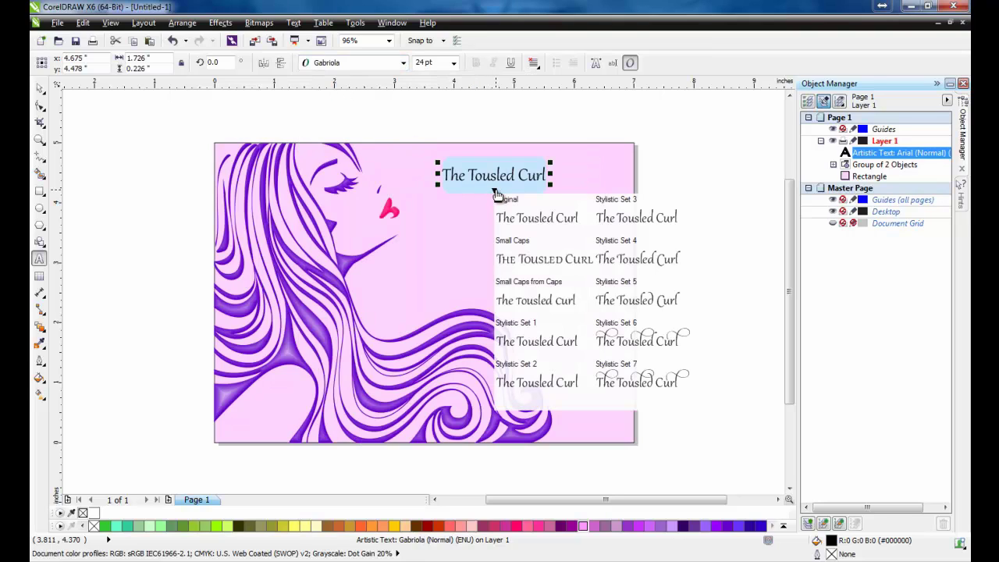
click(643, 381)
Step: Make the title 40 pt, colour it violet #6600CC, and nudge it into place
click(453, 63)
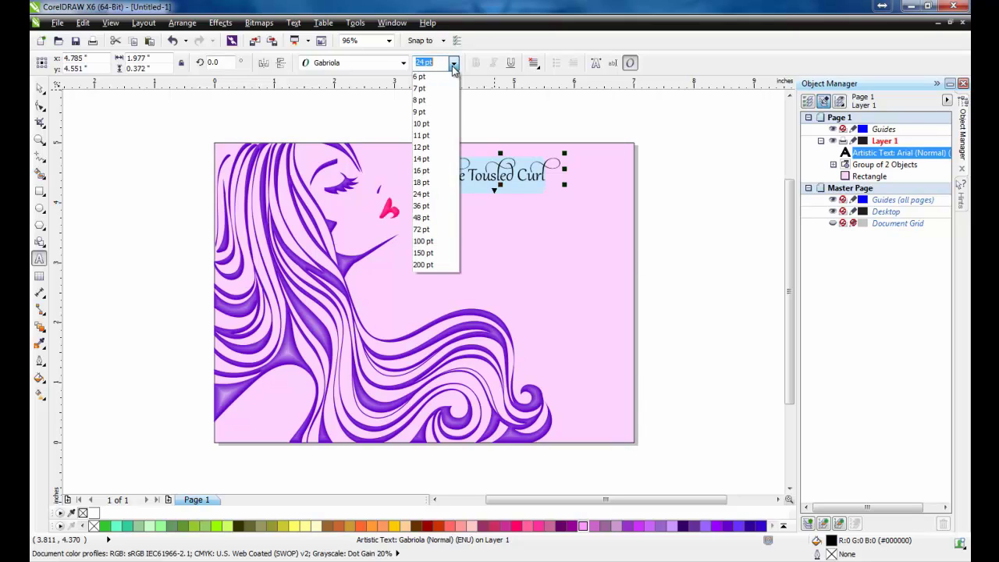
click(434, 208)
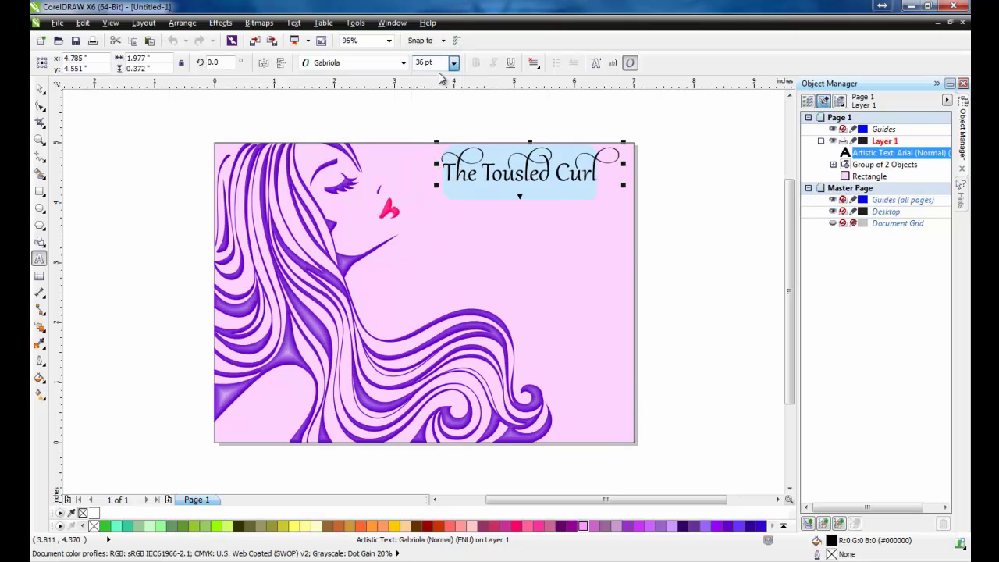
drag(423, 65, 415, 66)
text(40)
key(Return)
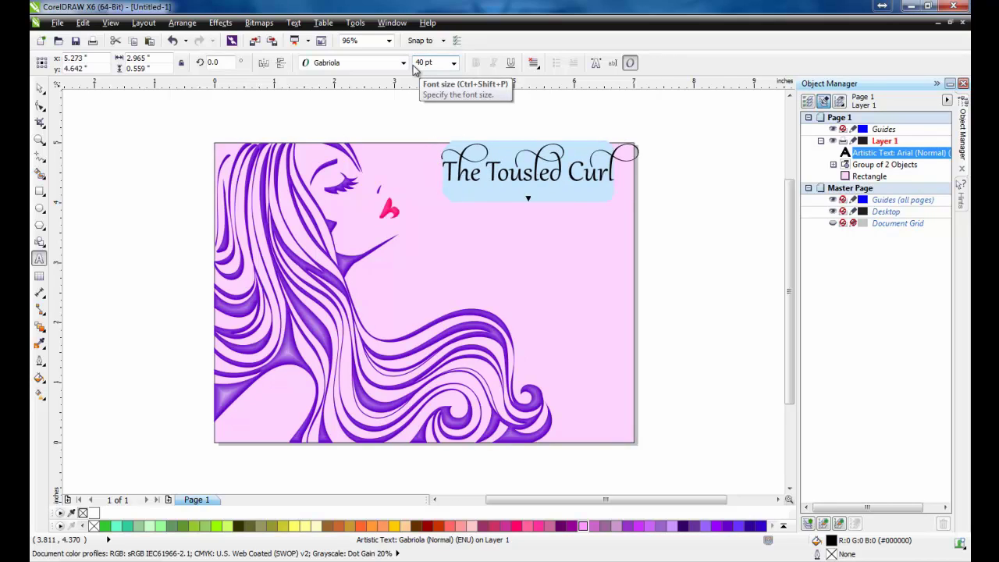
click(731, 527)
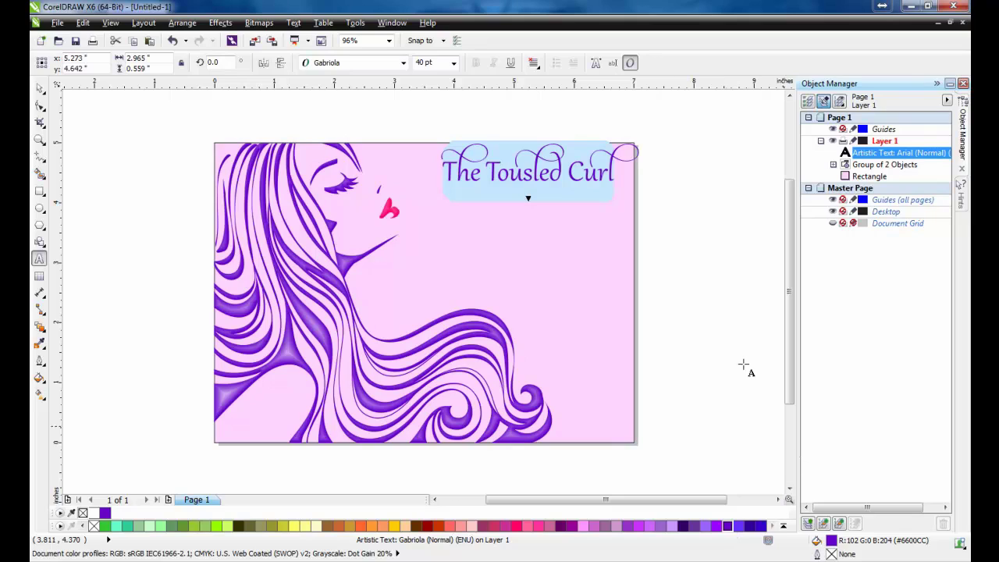
click(39, 88)
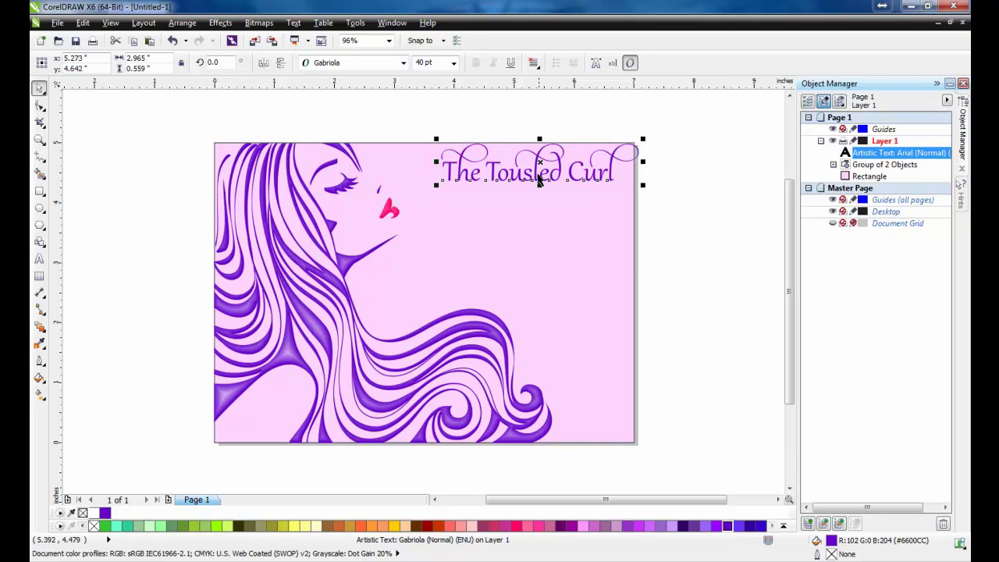
drag(540, 161, 530, 180)
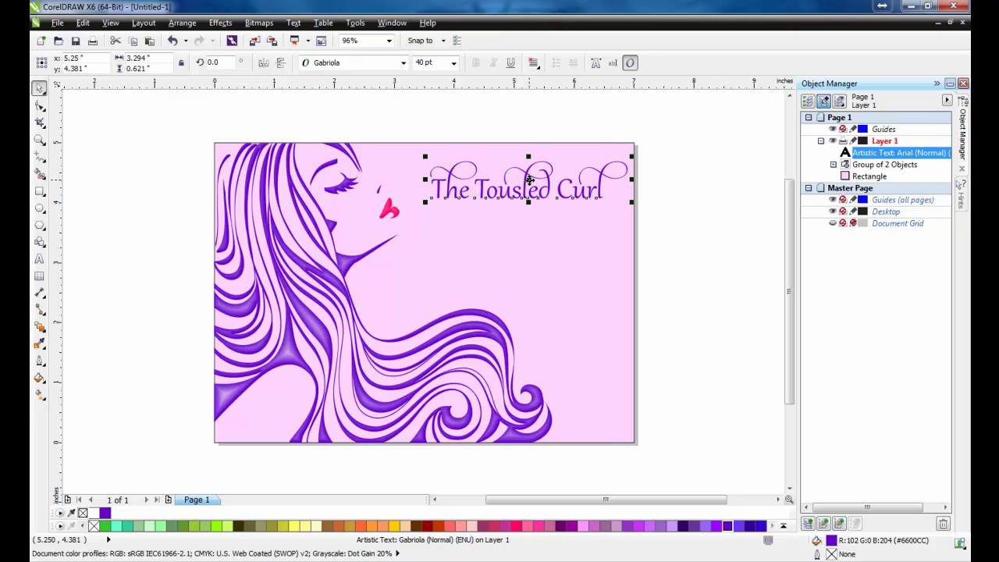
click(681, 261)
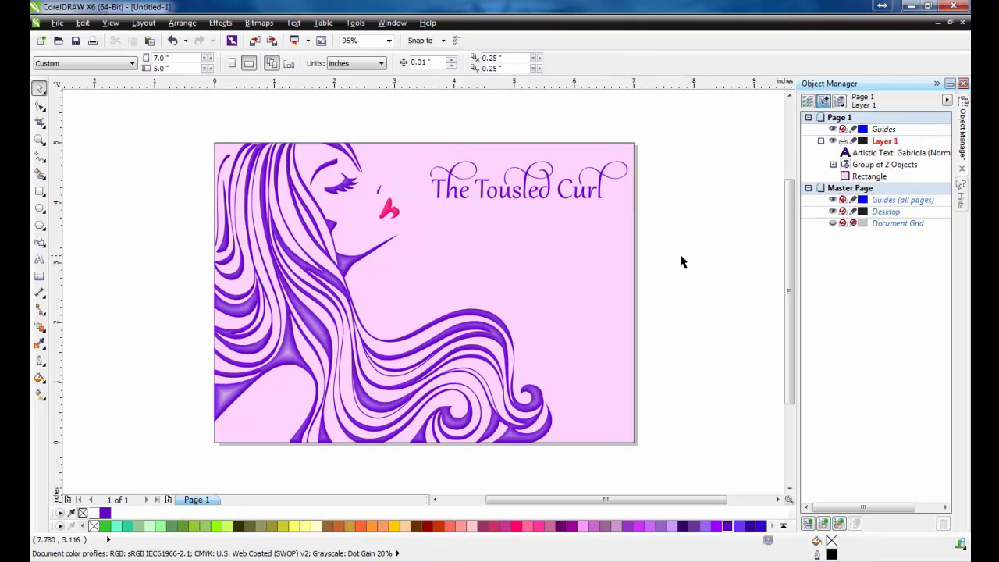
Step: Type 'Hair Salon' below the title
click(39, 259)
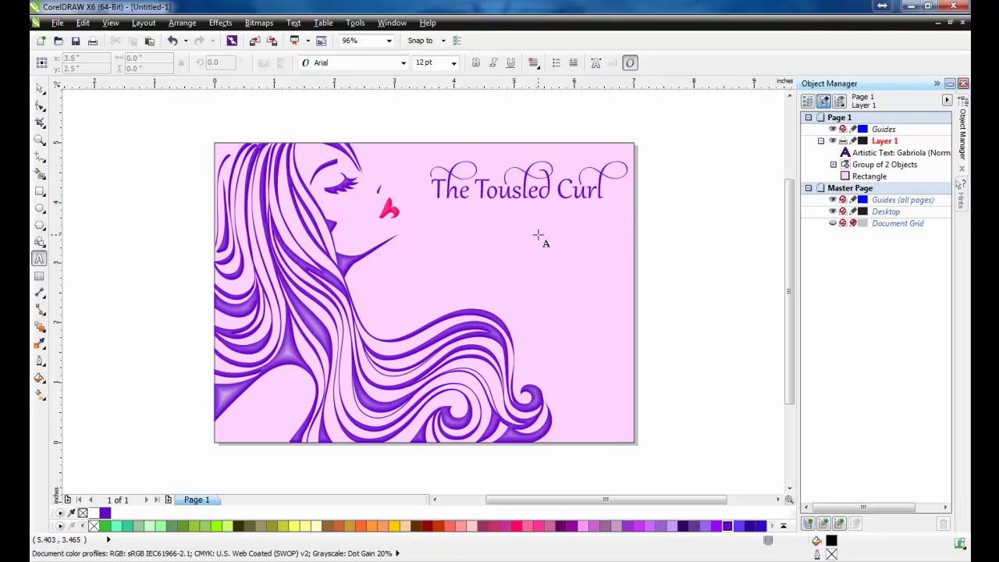
click(492, 222)
text(Hai)
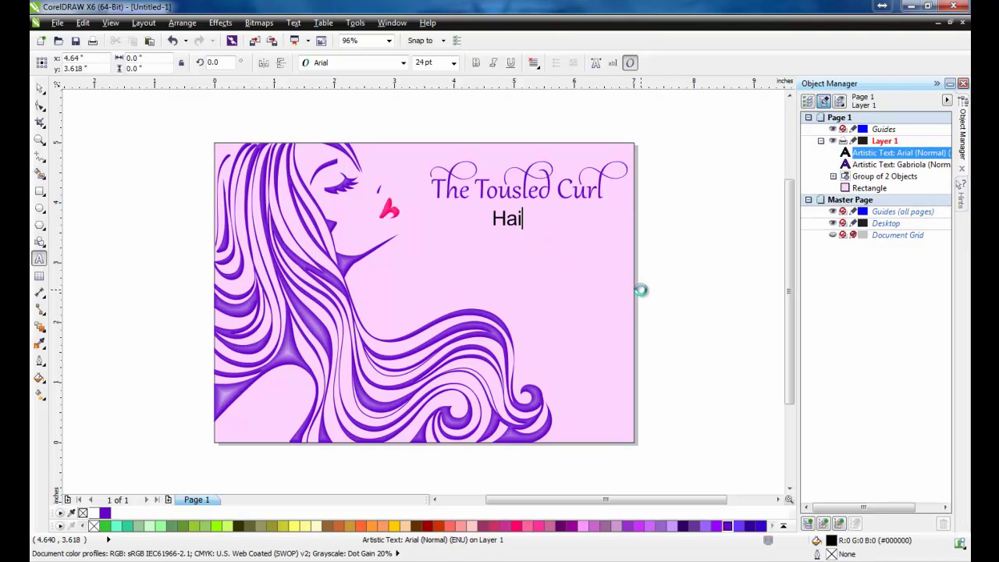
text(r Salon)
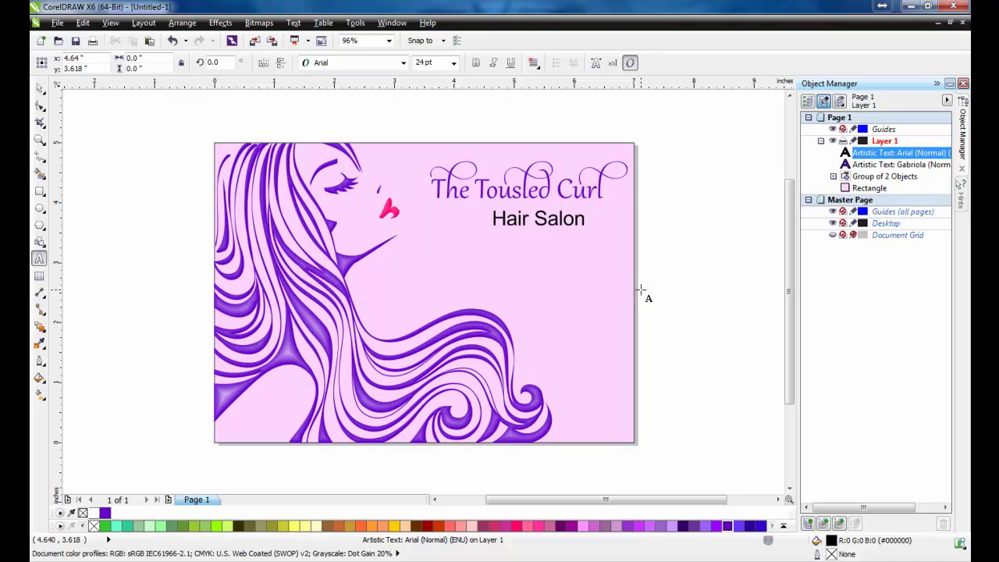
click(43, 89)
Step: Make 'Hair Salon' 30 pt violet Gabriola and centre it under the title
click(425, 63)
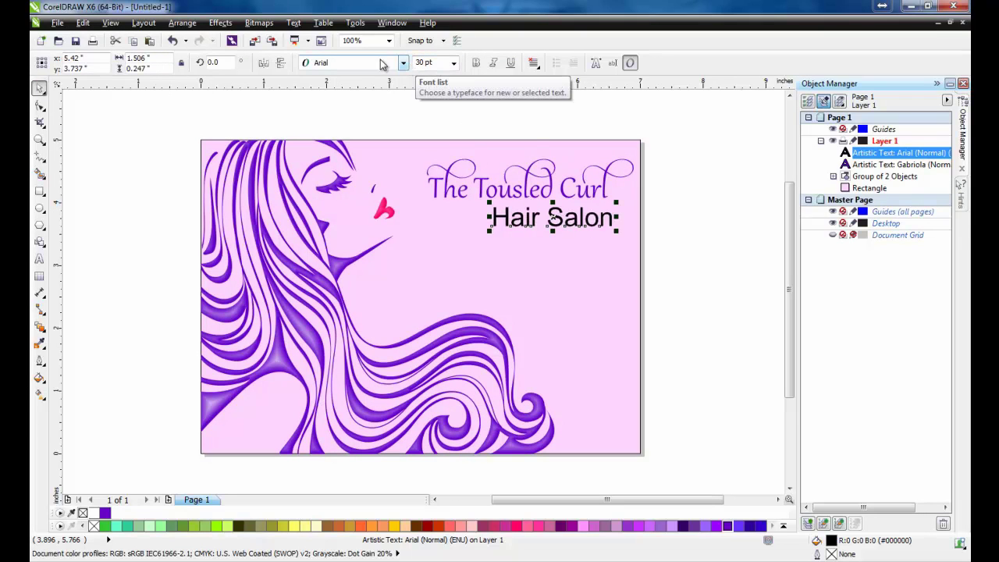
click(403, 63)
click(435, 152)
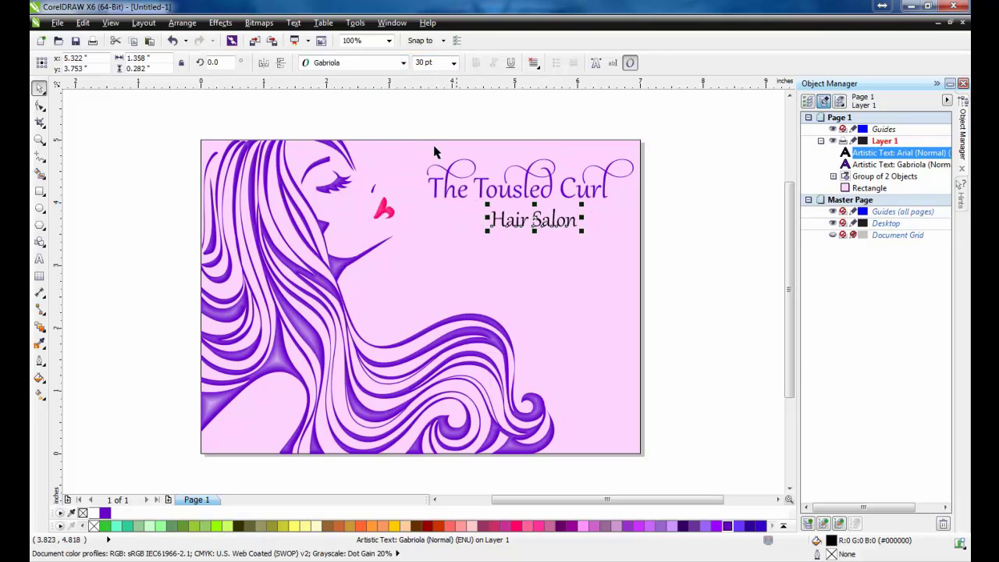
click(731, 525)
shift+click(525, 191)
key(c)
click(739, 320)
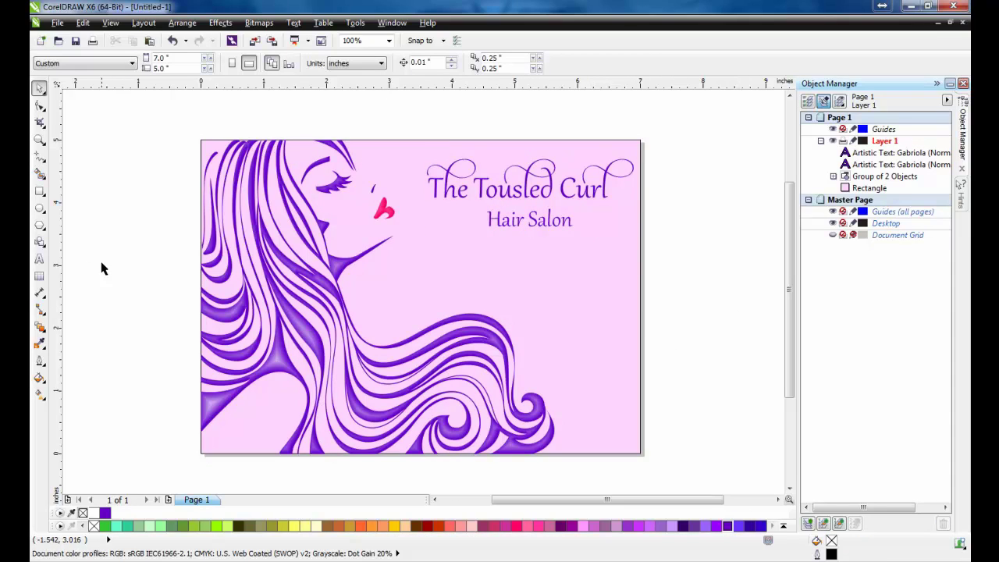
click(41, 260)
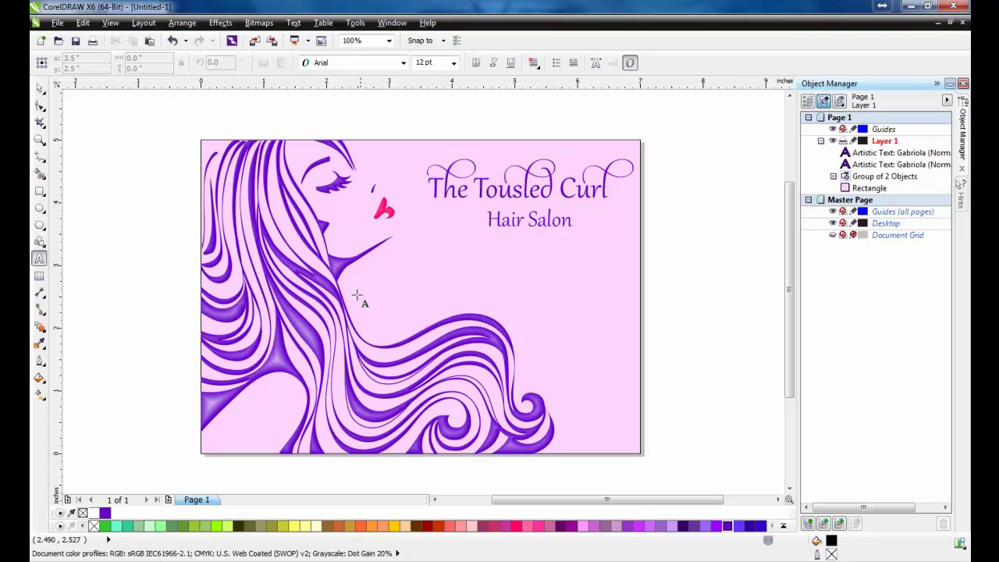
Step: Add a 'Grand Opening' heading below Hair Salon in Times New Roman 30 pt
click(453, 262)
text(Grand Opening)
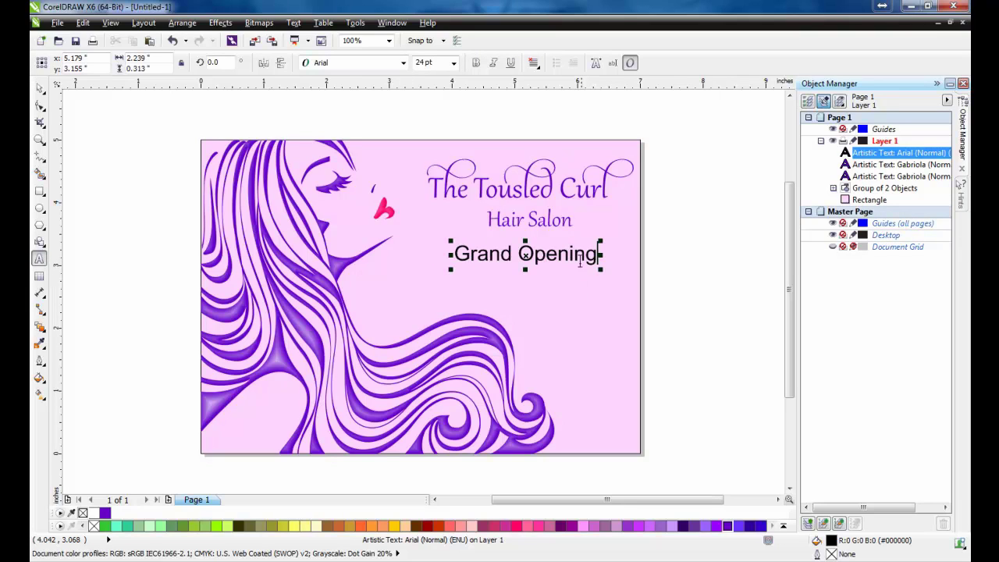
drag(598, 260, 453, 254)
click(403, 62)
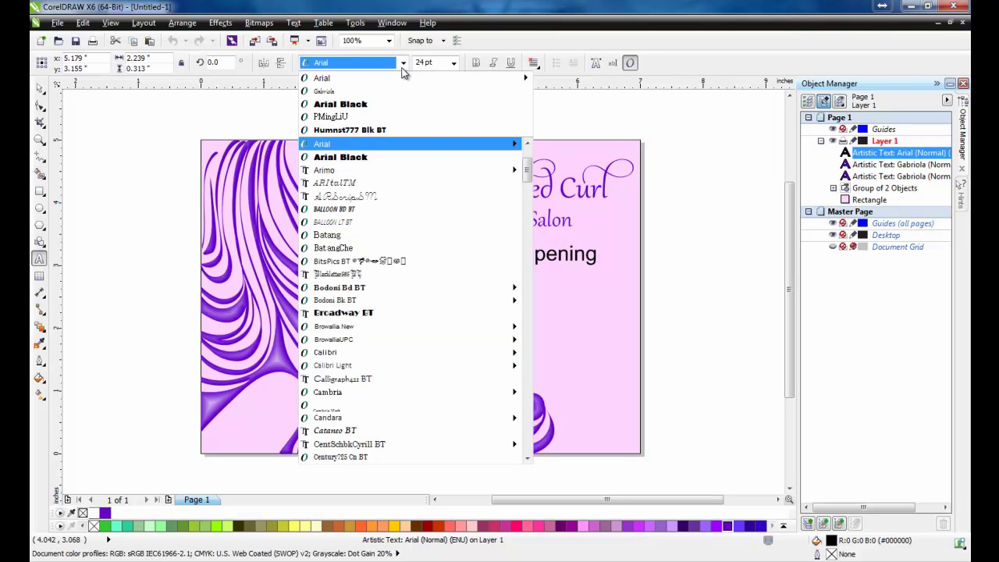
drag(527, 167, 544, 408)
click(499, 341)
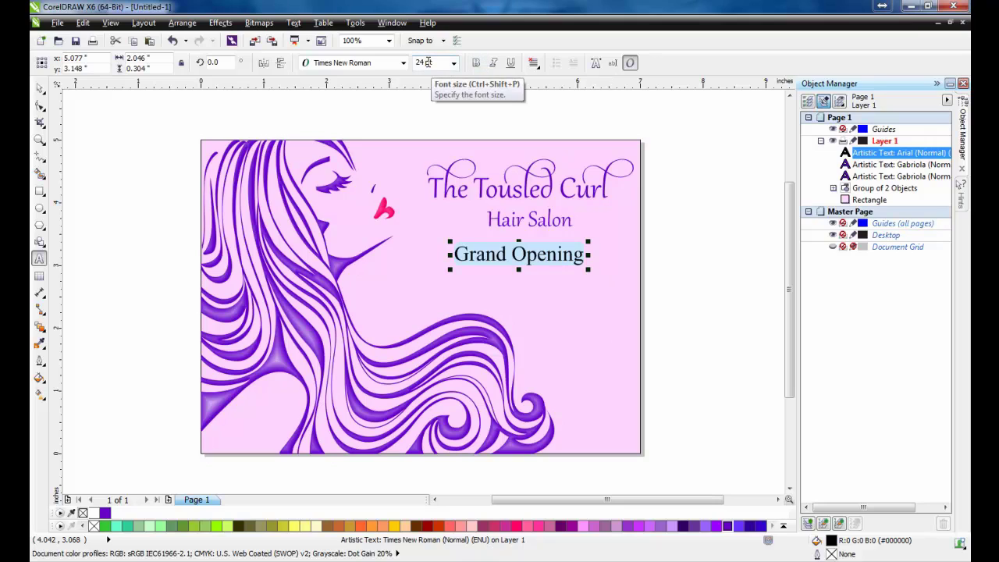
click(426, 62)
text(30)
key(Return)
Step: Position the violet address and phone lines beneath Grand Opening
click(39, 87)
click(681, 273)
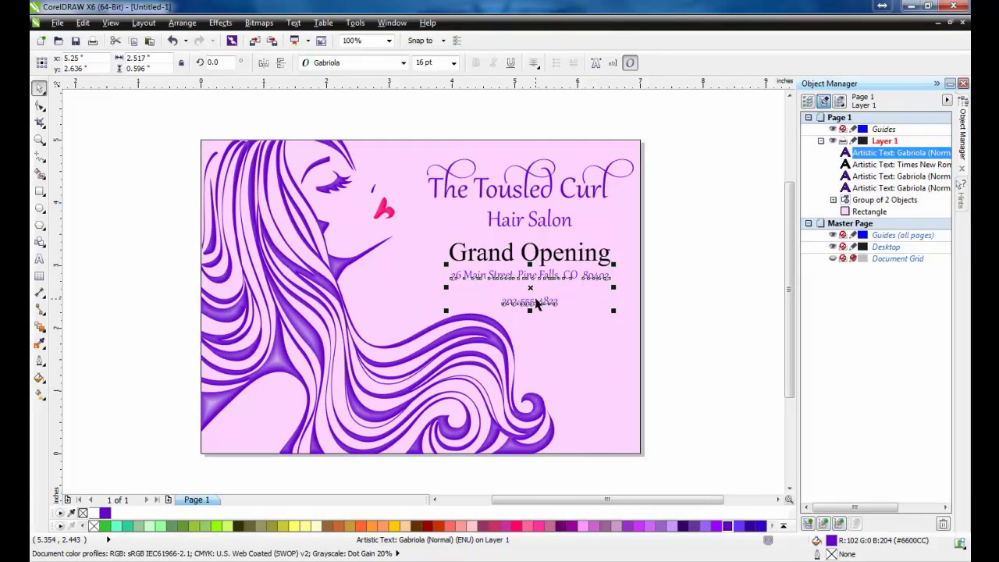
drag(536, 304, 531, 293)
click(716, 336)
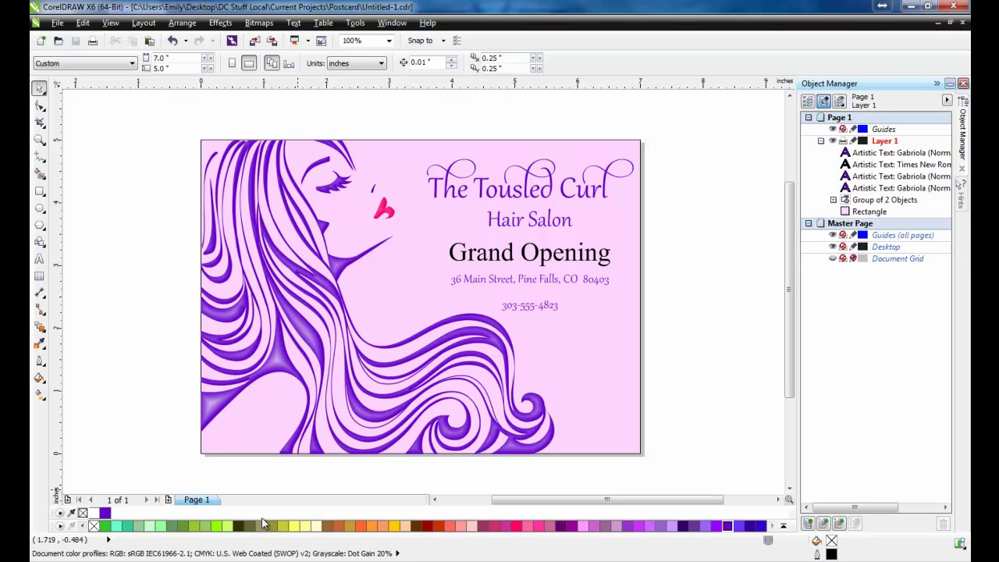
Step: Add page 2 with a page-sized border and a 0.75 × 1 inch stamp box at the top right
click(168, 499)
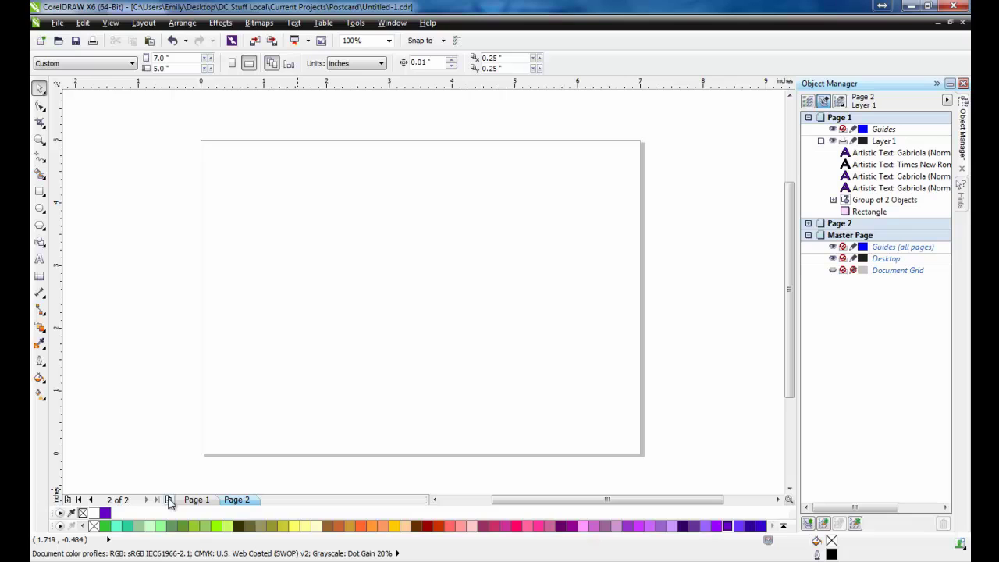
double_click(40, 191)
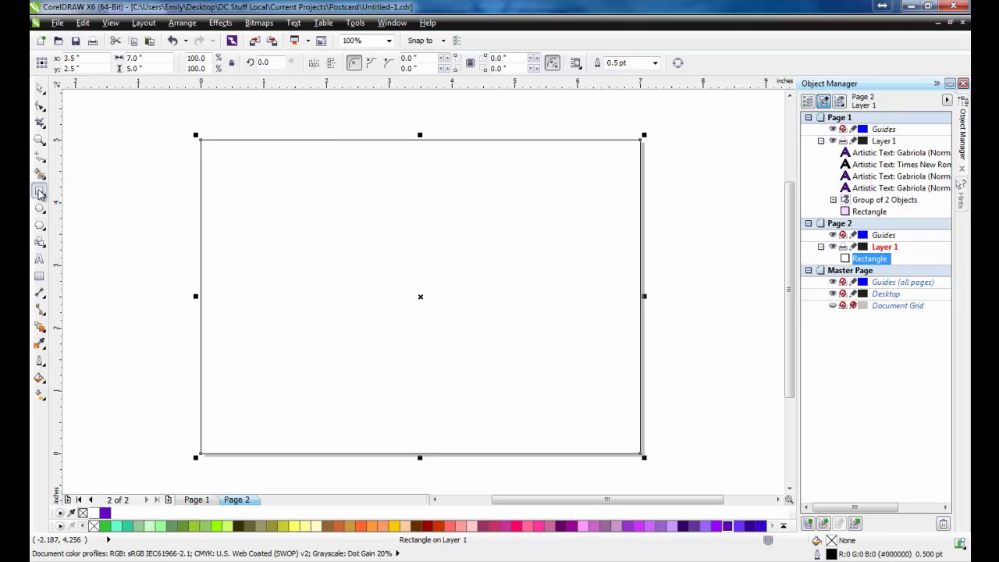
drag(114, 167, 140, 197)
double_click(134, 58)
text(0.75)
key(Tab)
text(1)
key(Return)
drag(126, 181, 609, 179)
click(702, 224)
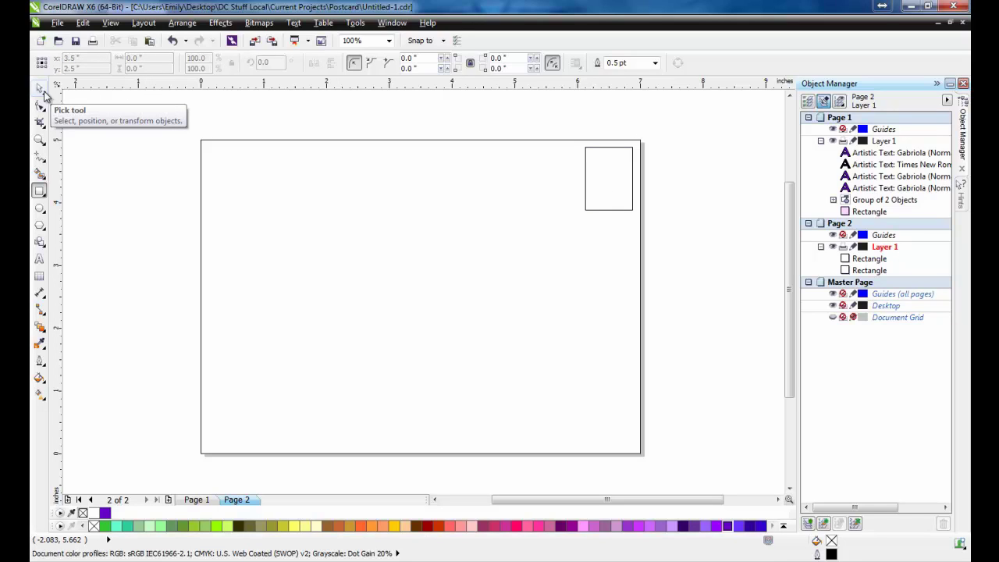
Step: Draw a vertical divider line in the middle of page 2
click(39, 156)
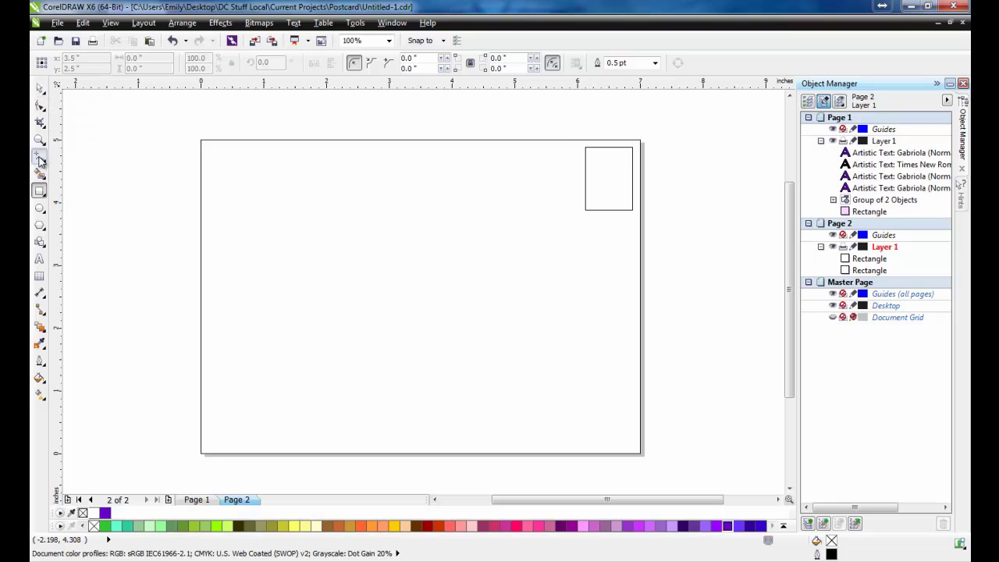
click(409, 259)
click(409, 407)
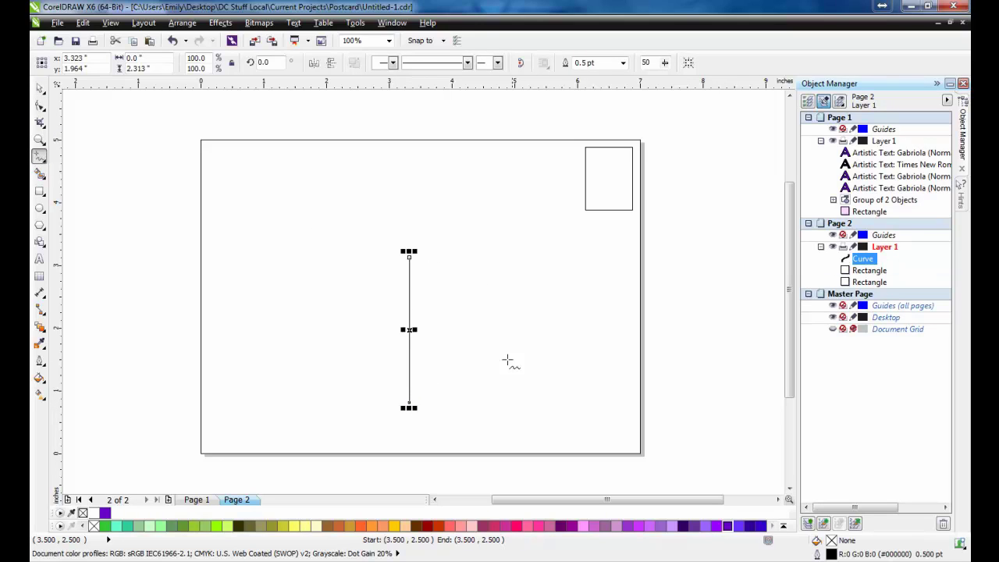
click(147, 69)
text(3.75)
key(Return)
drag(409, 329, 411, 322)
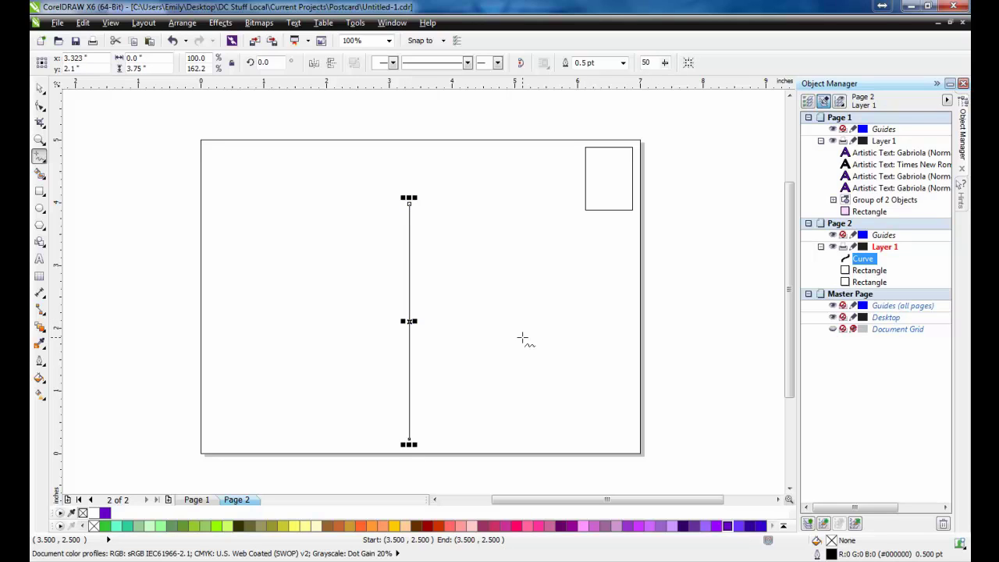
key(ctrl+z)
key(ctrl+z)
key(ctrl+z)
key(ctrl+shift+z)
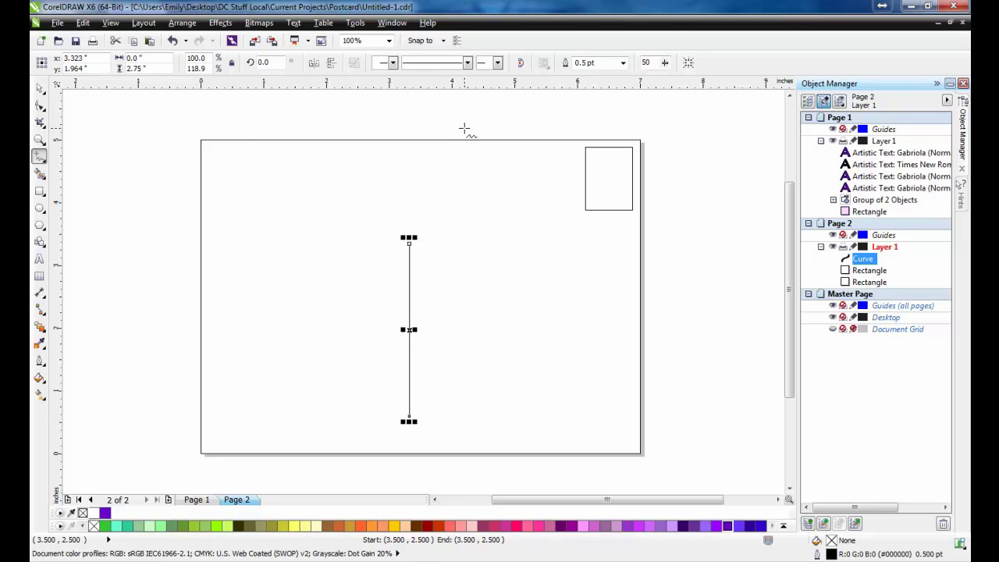
Step: Give the divider line small dot ends from the arrowhead lists
click(500, 66)
click(582, 164)
click(581, 165)
click(582, 165)
click(581, 165)
click(581, 165)
click(581, 165)
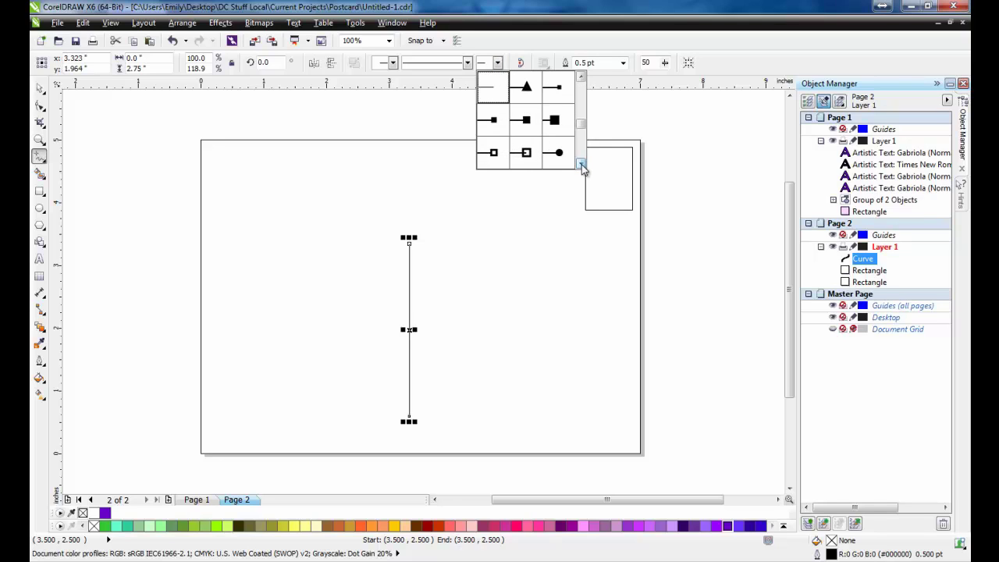
click(554, 151)
click(392, 63)
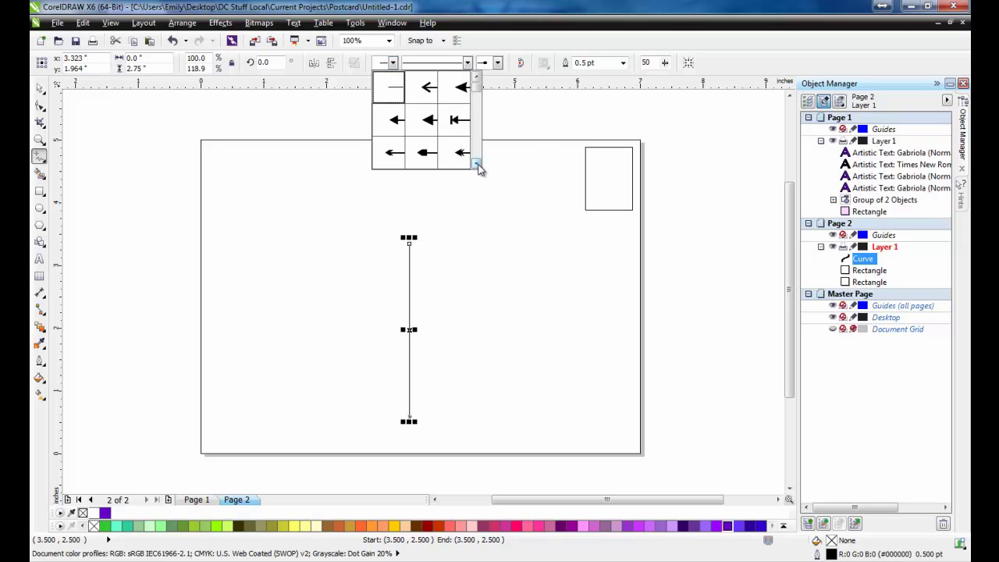
click(477, 164)
click(477, 165)
click(476, 165)
click(477, 164)
click(477, 165)
click(477, 164)
click(477, 165)
click(477, 164)
click(477, 165)
click(466, 161)
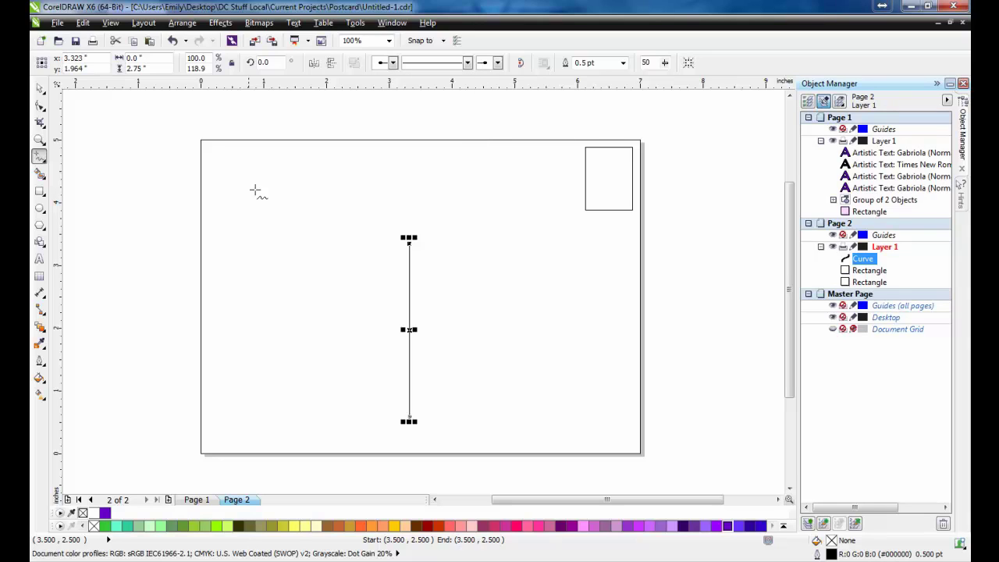
Step: Centre the divider horizontally against the page-sized rectangle
click(40, 88)
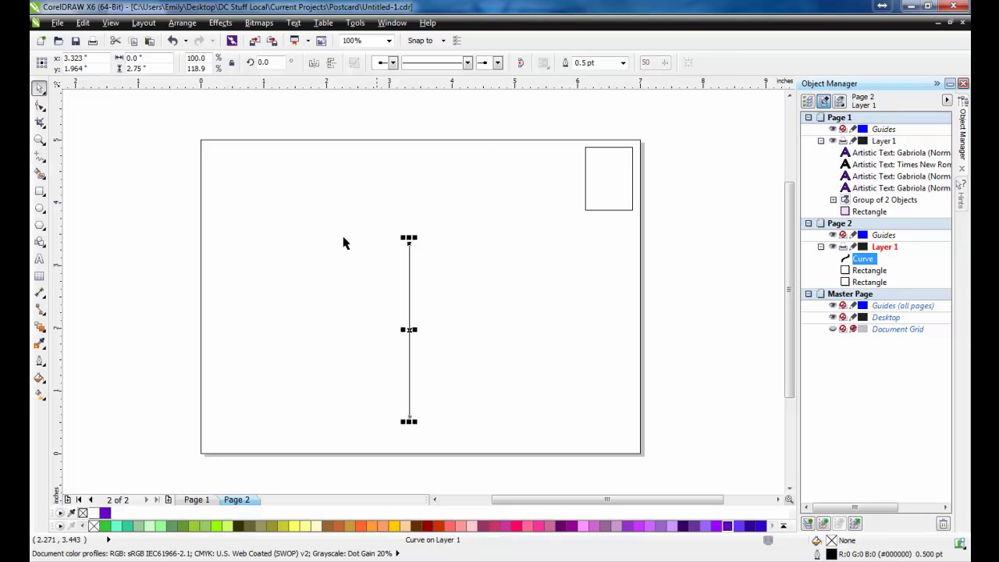
shift+click(507, 339)
key(c)
click(711, 344)
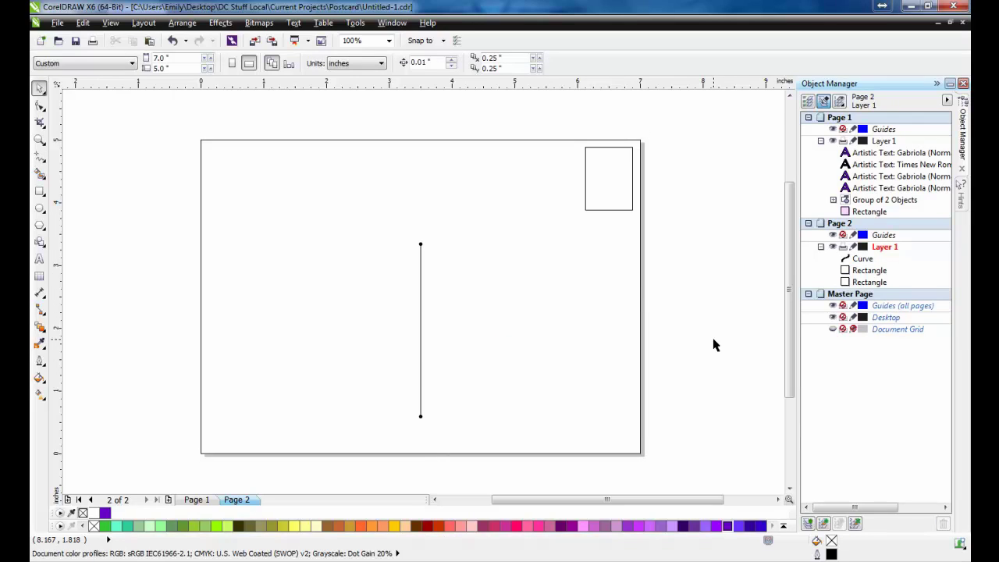
Step: Copy 'The Tousled Curl' and 'Hair Salon' from Page 1 to Page 2's top centre
click(197, 499)
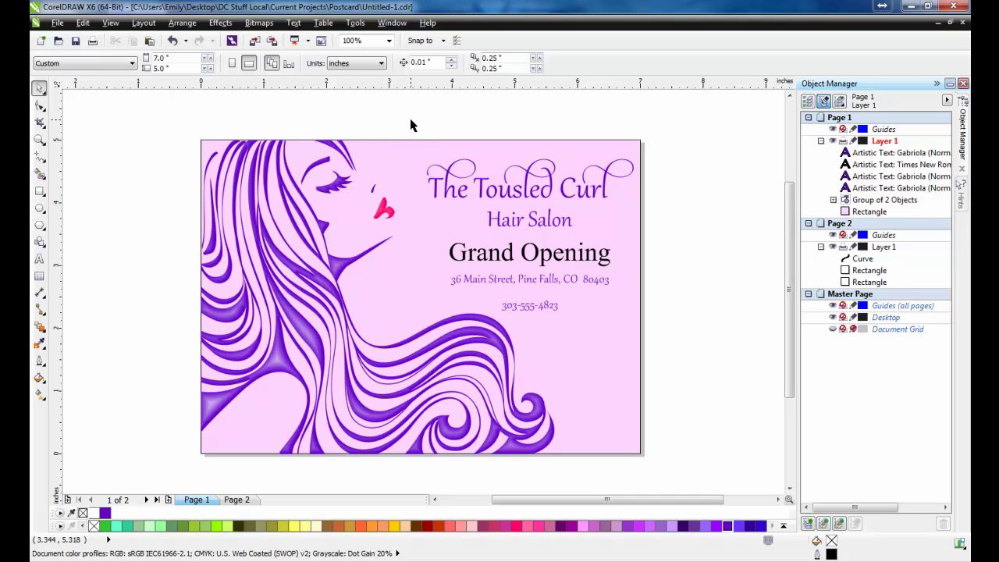
drag(412, 121, 660, 246)
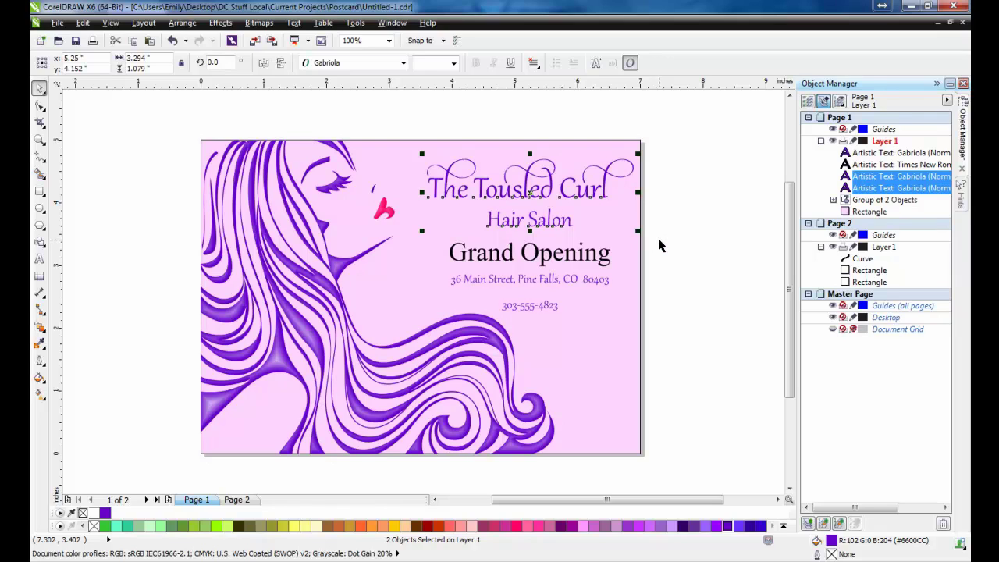
click(234, 500)
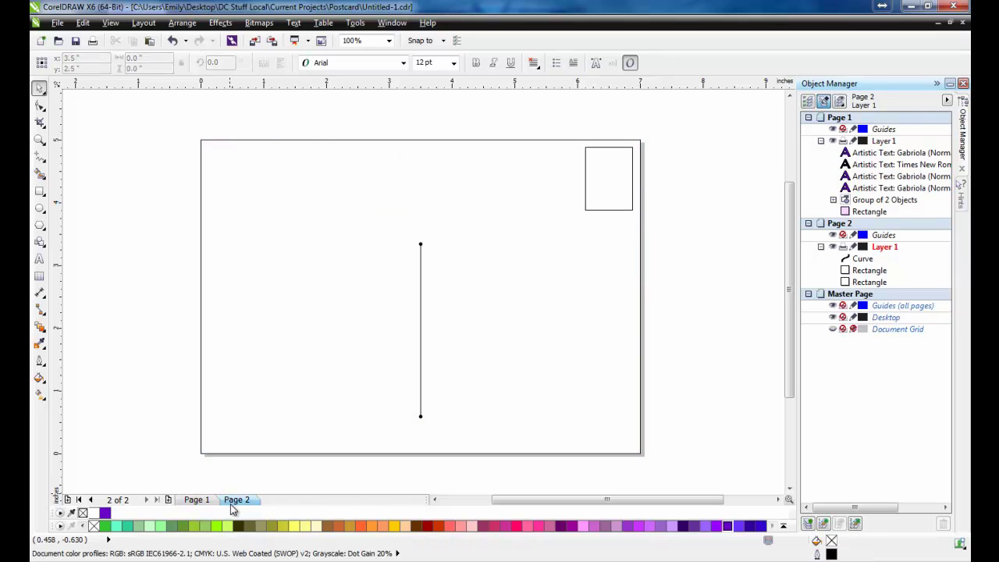
key(ctrl+v)
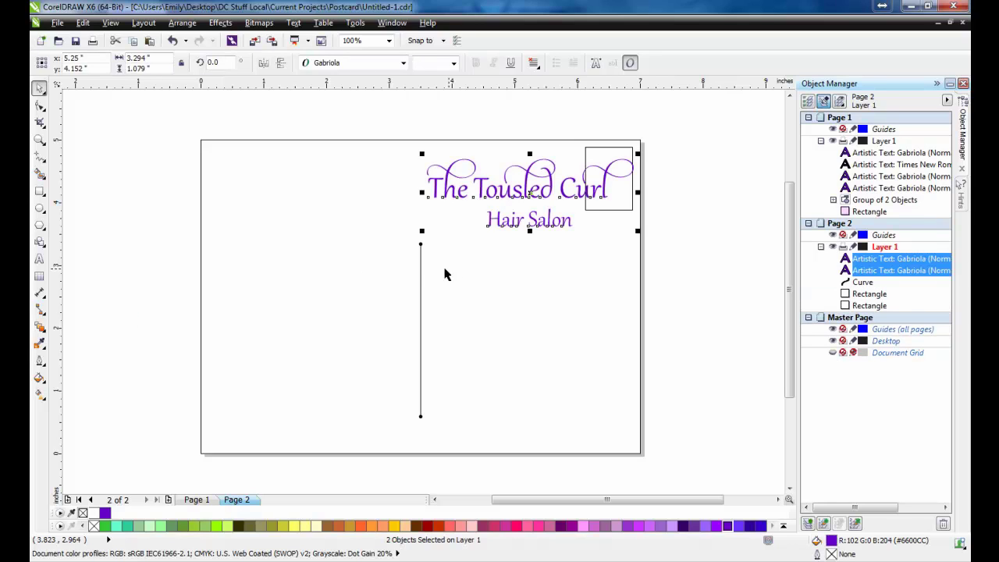
drag(534, 194, 426, 196)
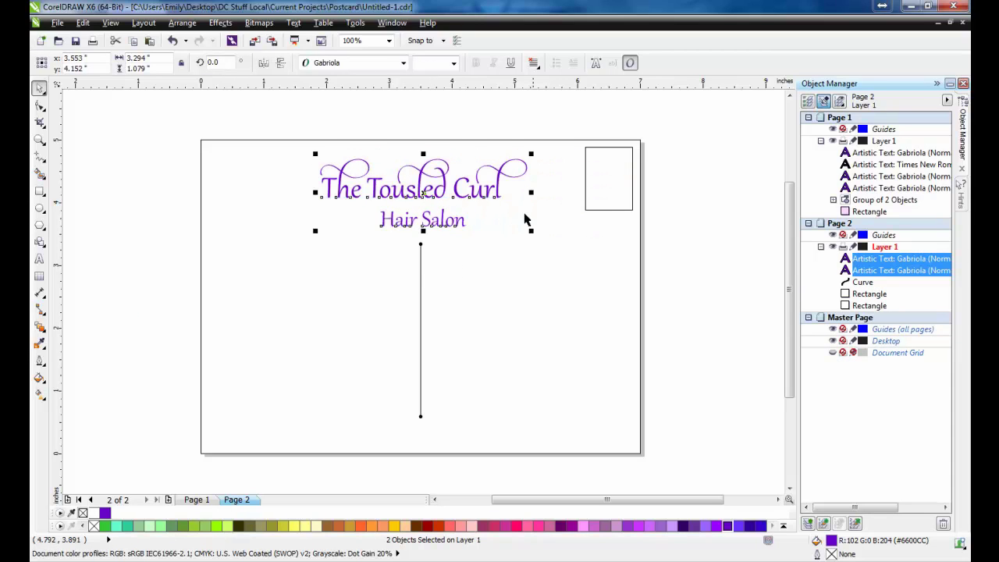
click(690, 286)
key(alt+Tab)
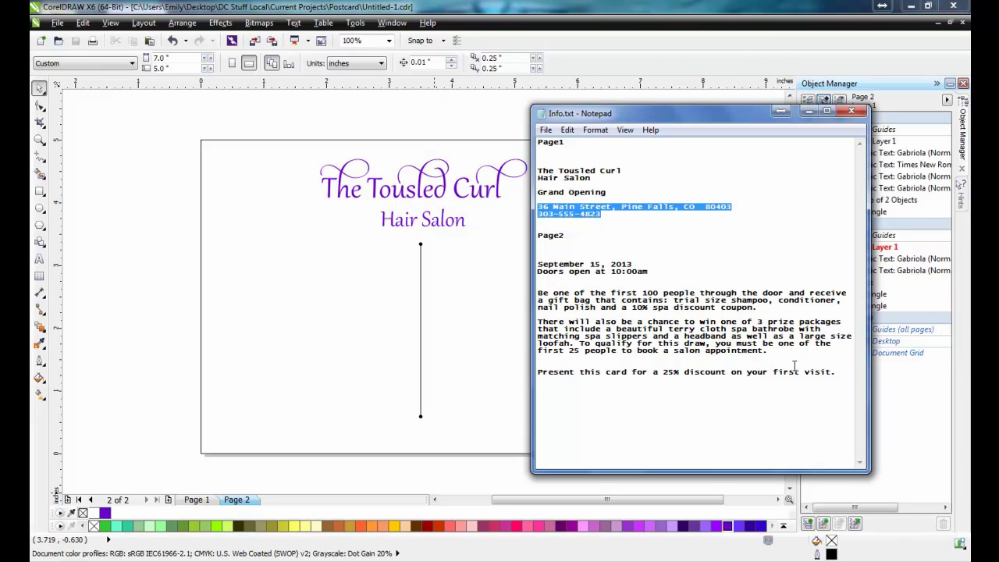
Step: Copy the date and opening-time lines from Notepad into a new text object on the back page
drag(664, 273, 537, 264)
key(ctrl+c)
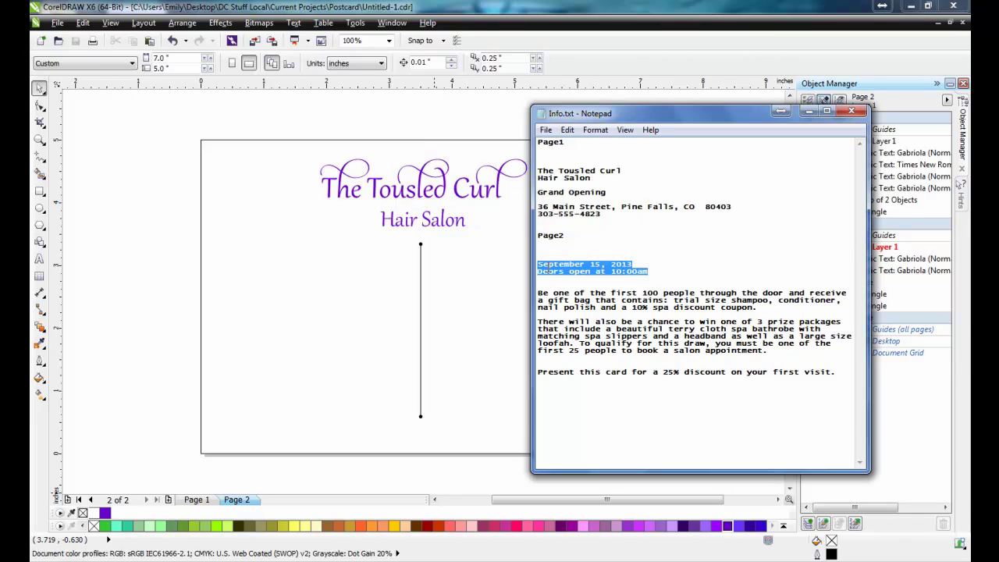
click(135, 229)
key(F8)
click(227, 255)
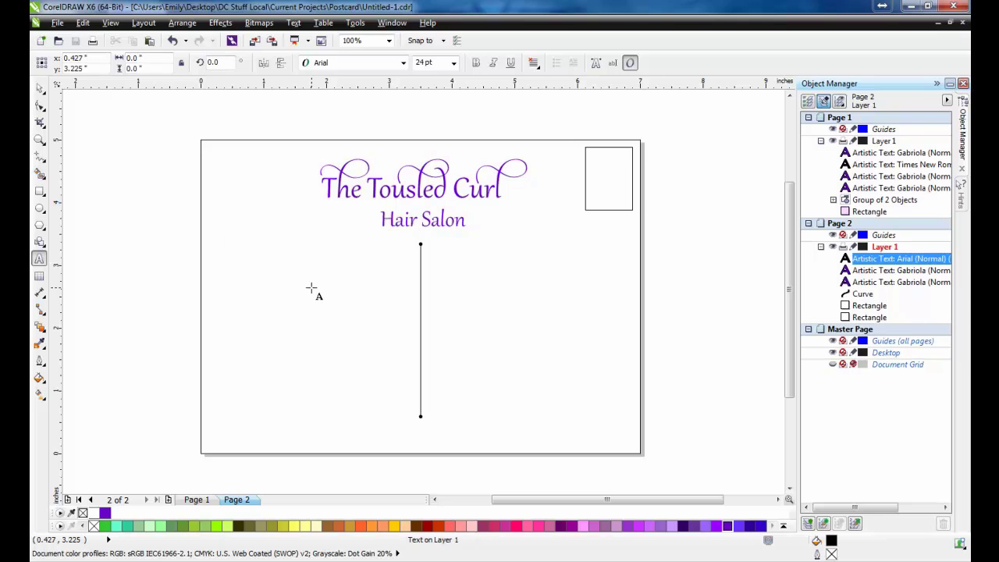
key(ctrl+v)
Step: Make the date text 12 pt and centred, and move it below the titles, left of the divider line
key(ctrl+a)
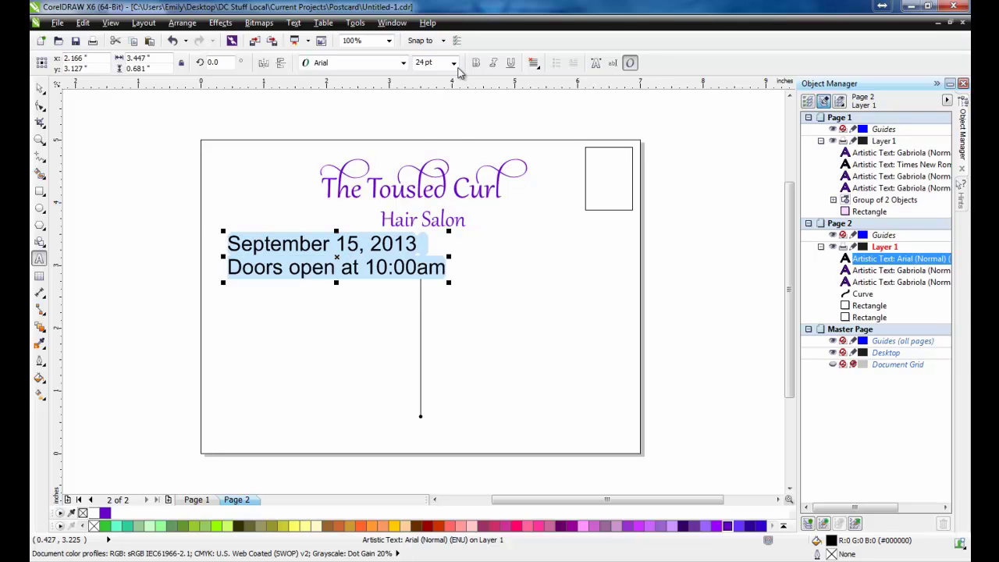
click(455, 68)
click(431, 148)
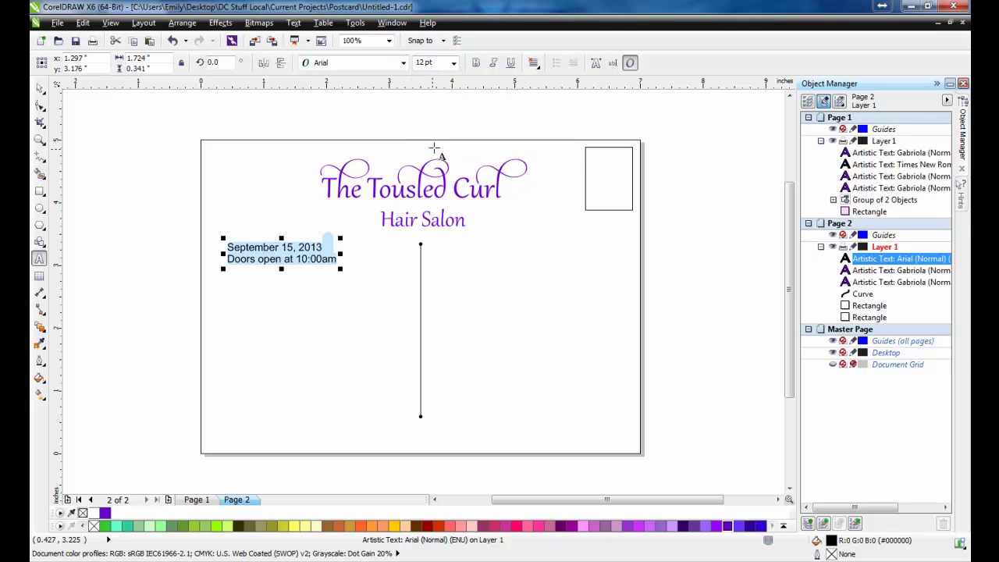
click(532, 62)
click(568, 106)
click(39, 87)
drag(299, 253, 325, 259)
Step: Draw an empty paragraph text frame below the date lines
click(116, 228)
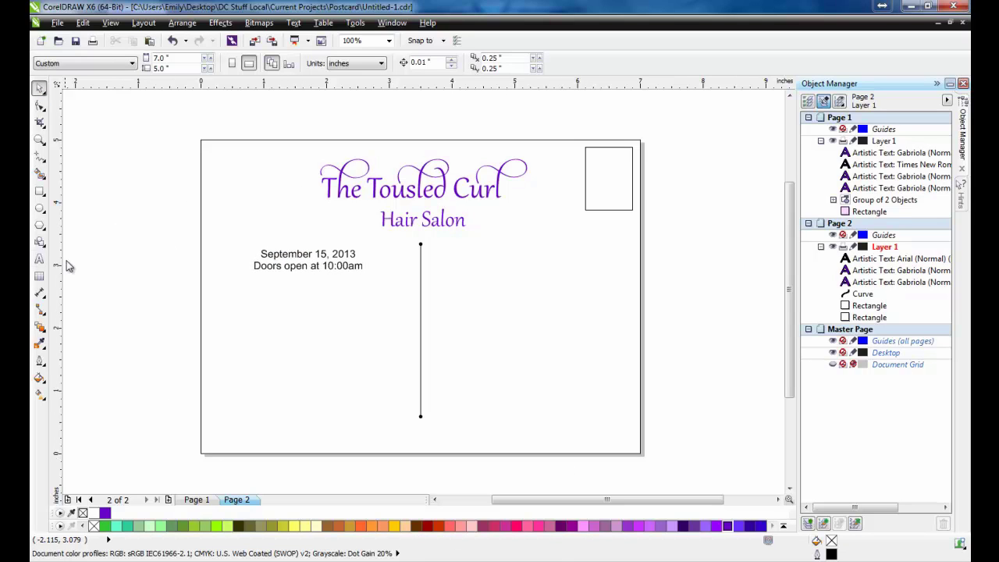
click(39, 259)
drag(218, 279, 404, 422)
Step: Fill the paragraph frame with the two event paragraphs copied from Notepad
key(alt+Tab)
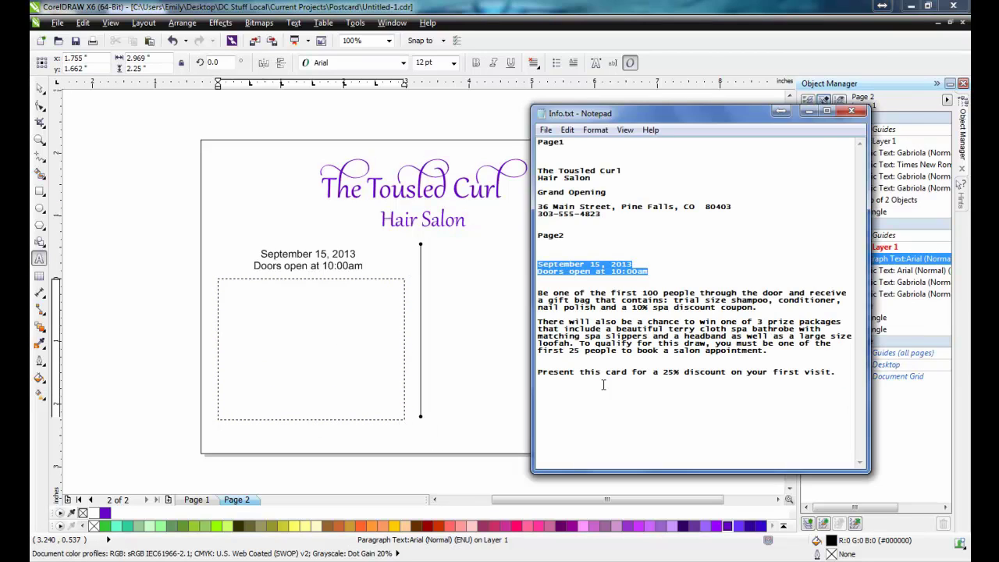
drag(768, 352, 537, 290)
key(ctrl+c)
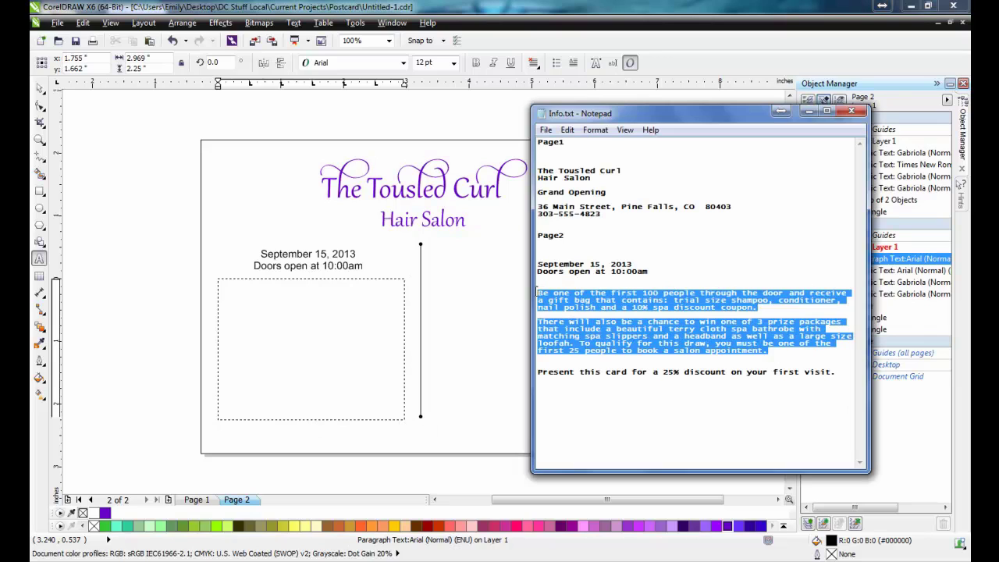
click(283, 310)
key(ctrl+v)
key(ctrl+space)
Step: Bold the date text and centre it over the paragraph frame
click(322, 266)
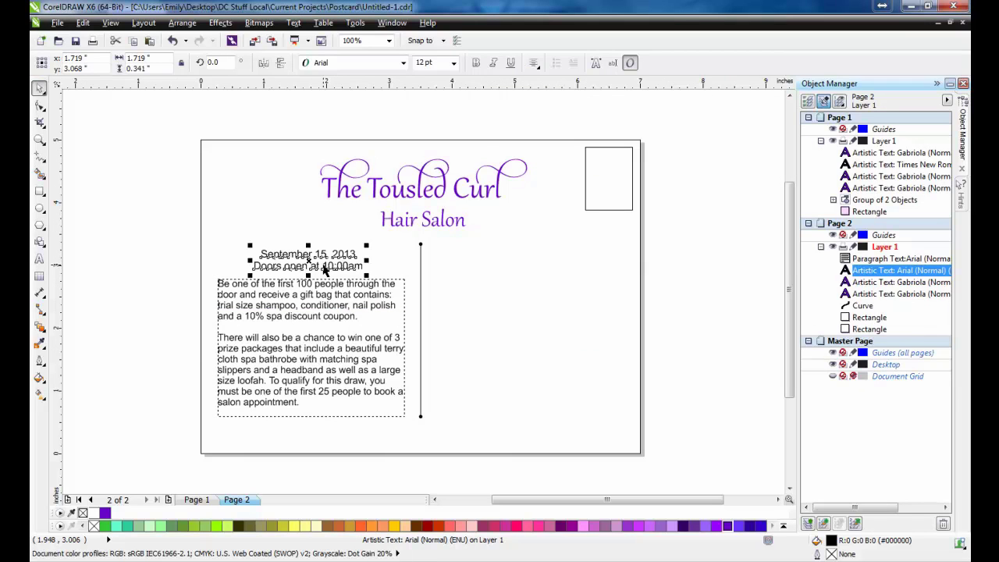
click(476, 63)
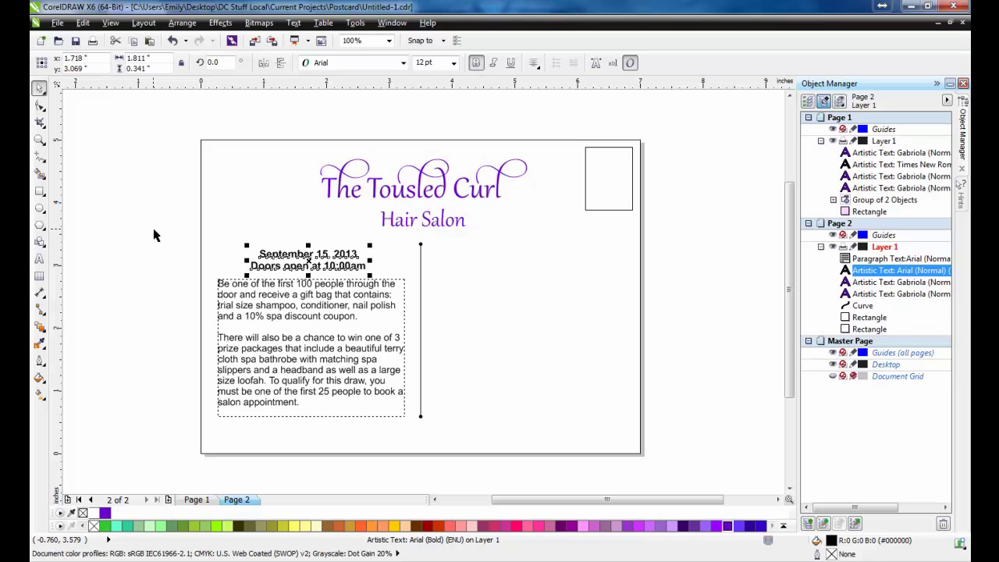
shift+click(317, 357)
key(c)
click(152, 315)
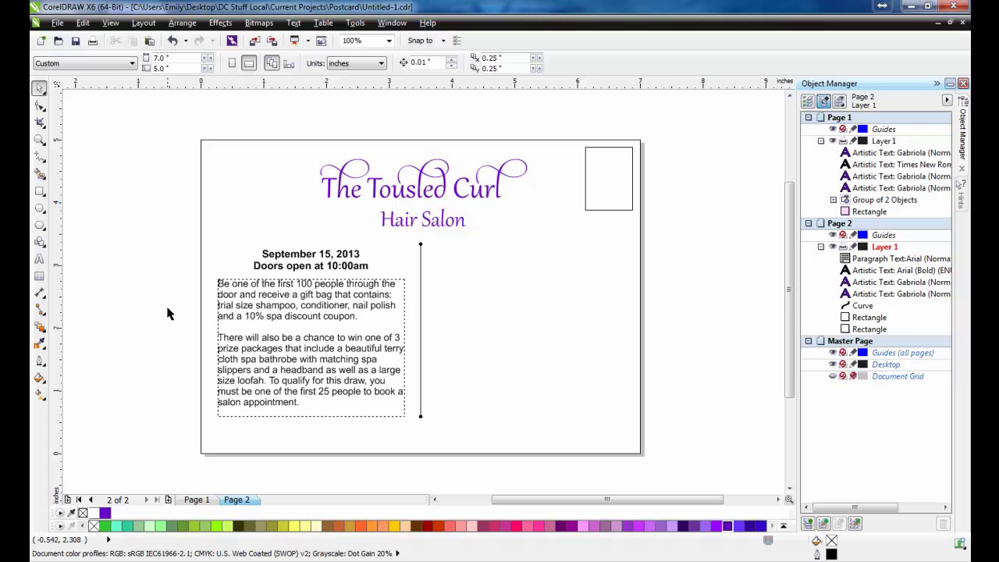
Step: Add the 25% discount sentence below the paragraphs in 16 pt purple Gabriola
click(39, 259)
click(354, 445)
key(ctrl+v)
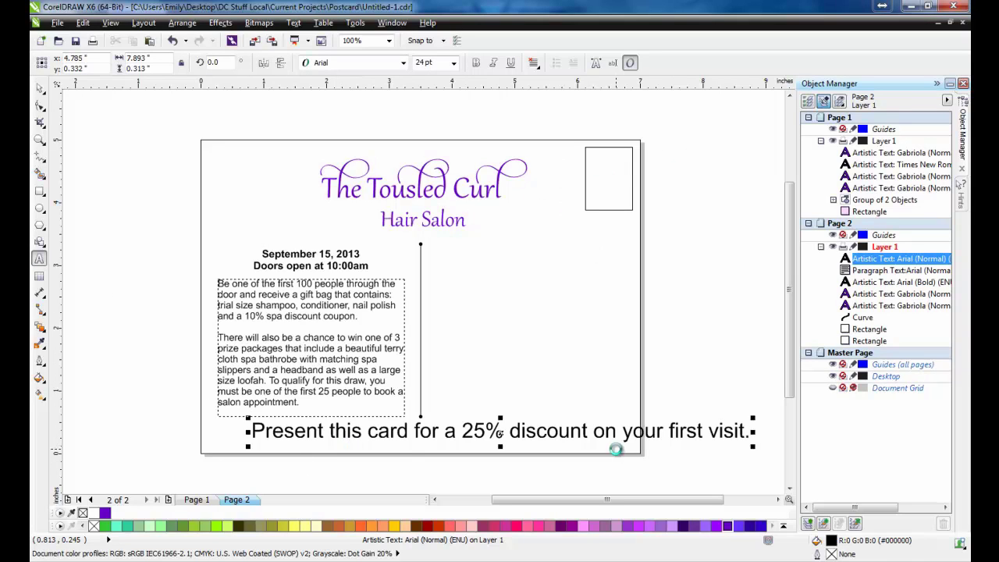
key(ctrl+a)
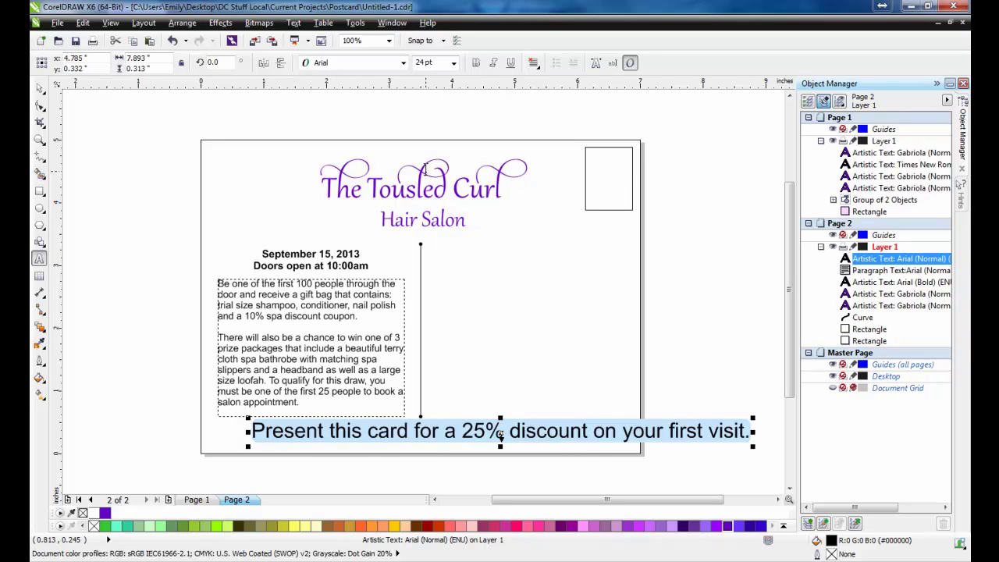
click(453, 62)
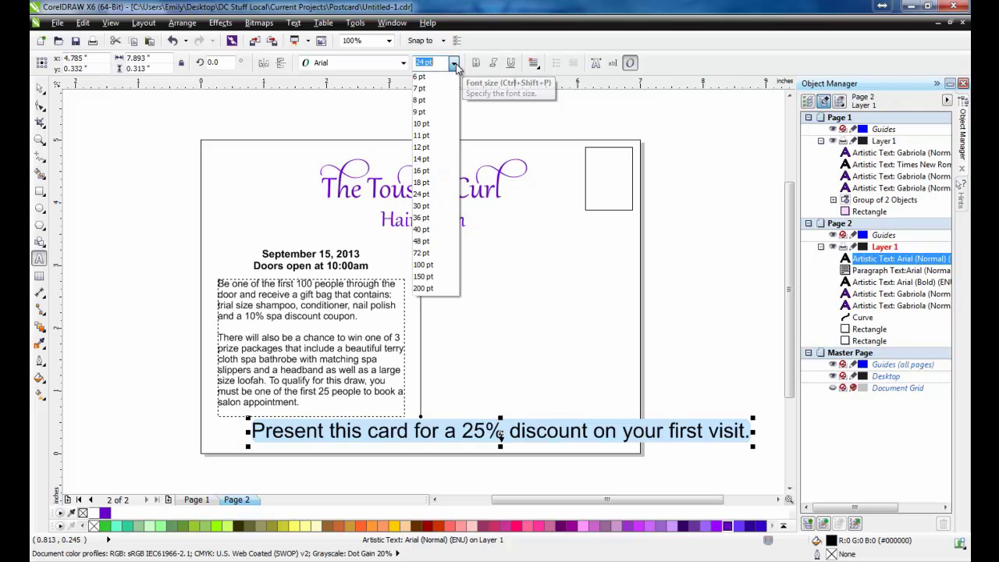
click(437, 171)
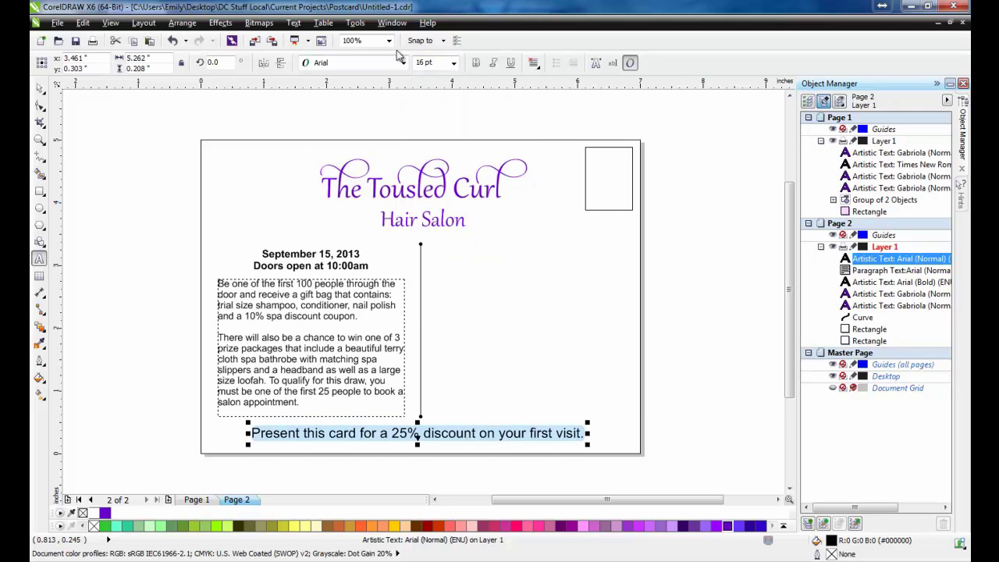
click(403, 63)
click(379, 96)
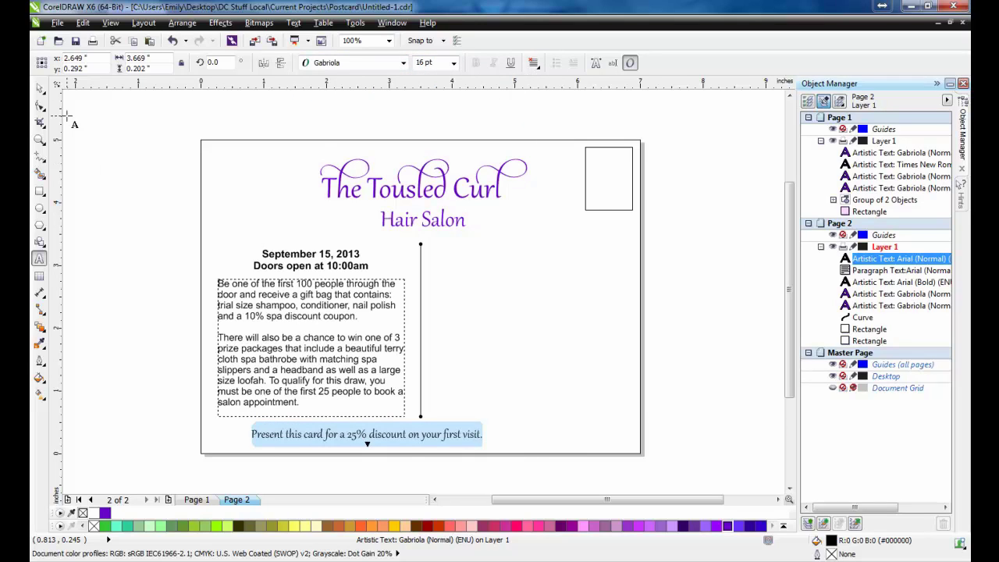
click(39, 88)
click(727, 525)
click(564, 397)
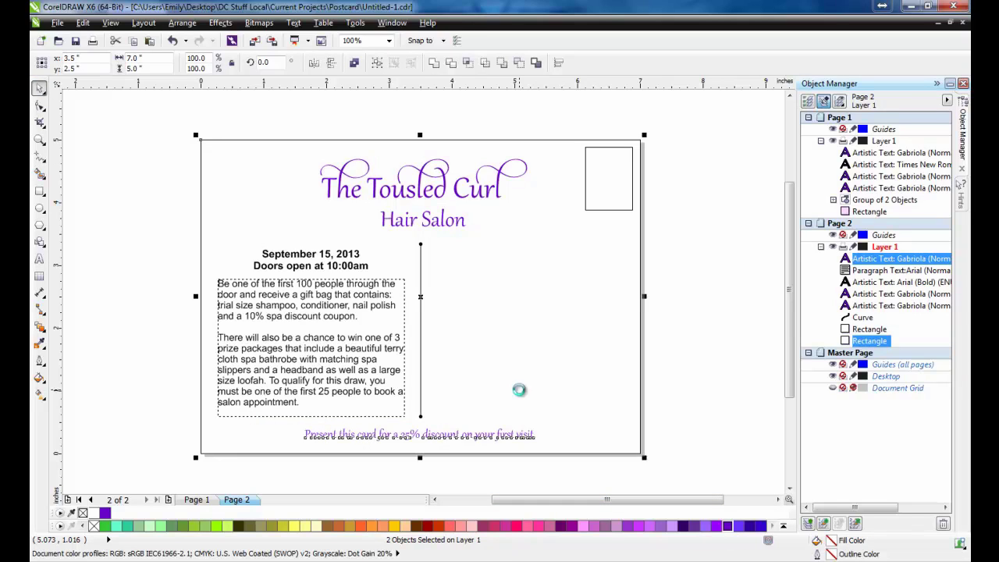